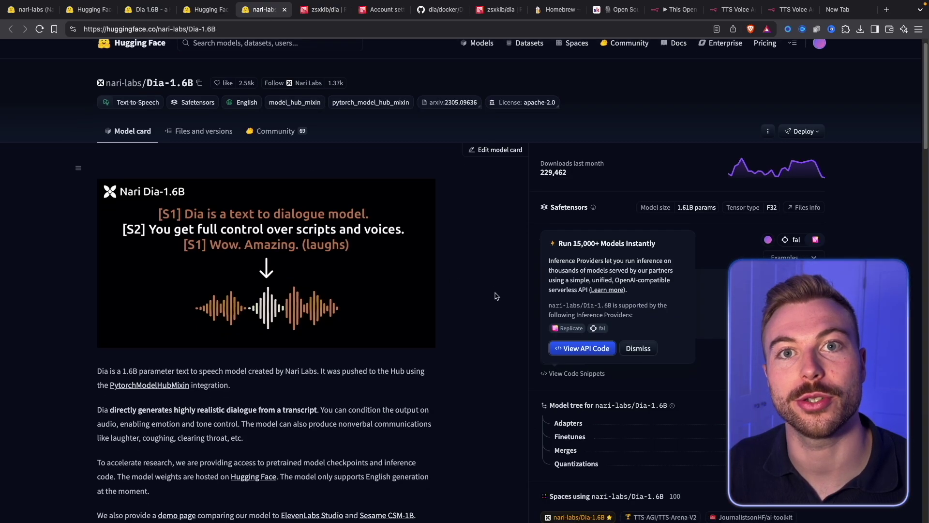
- Read through the Dia-1.6B model card, from the introduction down to the Quickstart and Features sections
{"action": "scroll", "coordinate": [496, 296], "scroll_direction": "down", "scroll_amount": 9}
{"action": "scroll", "coordinate": [496, 296], "scroll_direction": "down", "scroll_amount": 1}
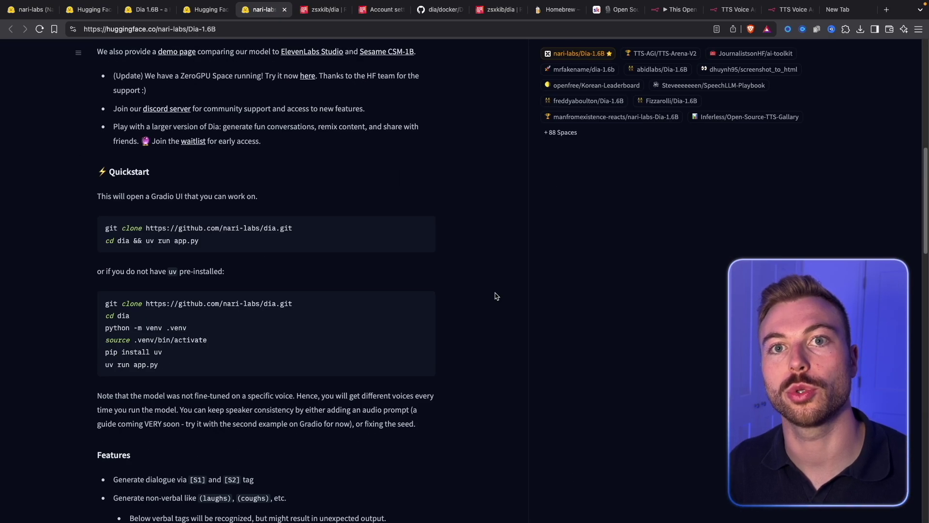
{"action": "scroll", "coordinate": [496, 296], "scroll_direction": "down", "scroll_amount": 2}
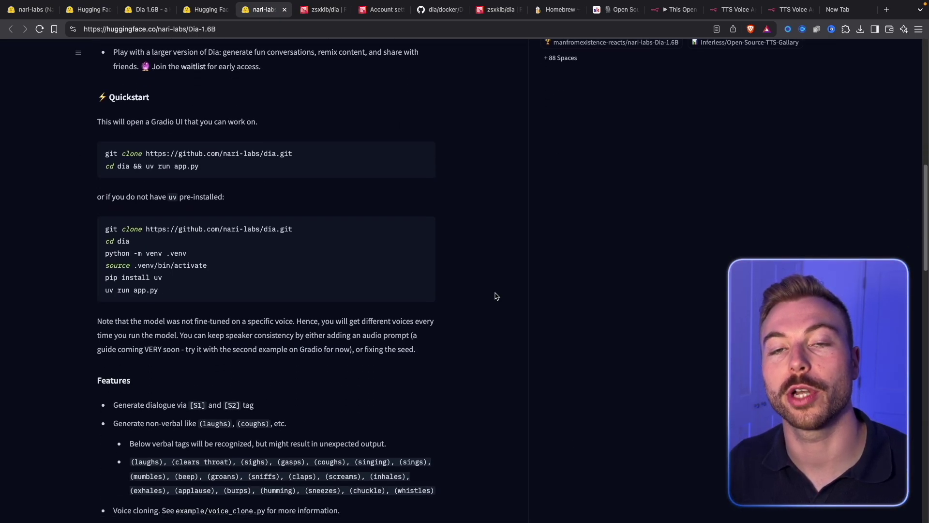
{"action": "scroll", "coordinate": [496, 296], "scroll_direction": "down", "scroll_amount": 1}
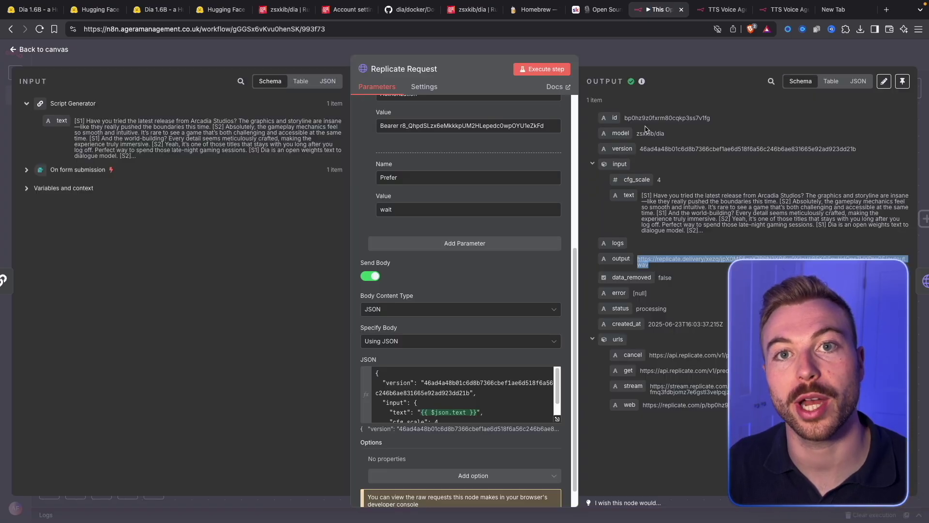
- Close the Replicate Request node and open the HTTP request node that follows it in the workflow
{"action": "left_click", "coordinate": [645, 65]}
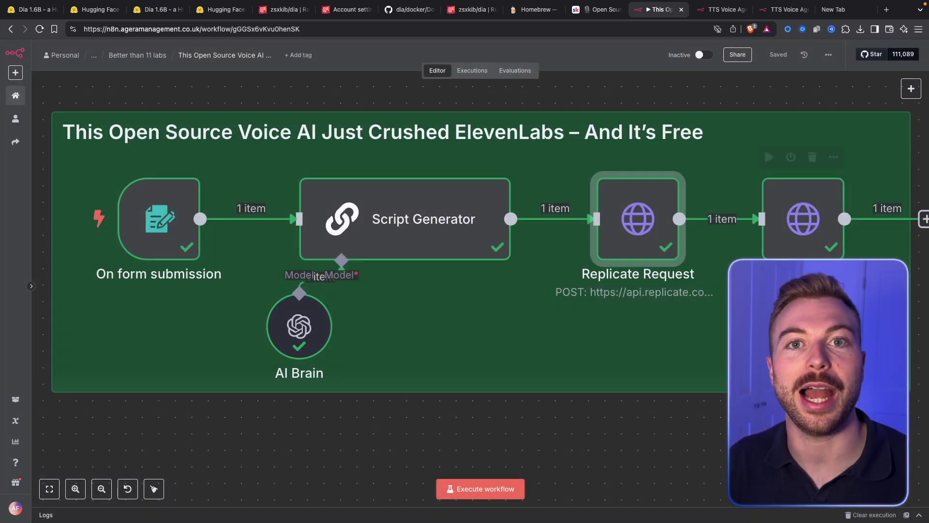
{"action": "double_click", "coordinate": [794, 216]}
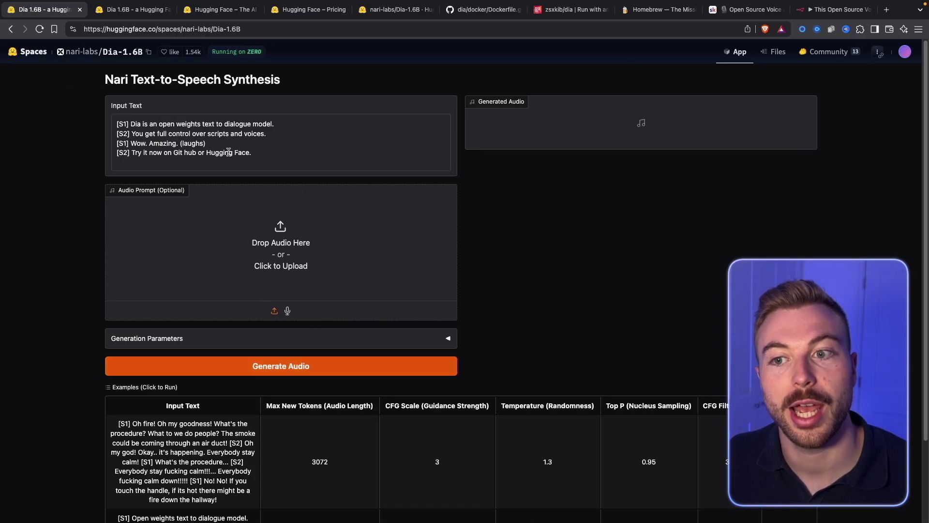
- Place the Hugging Face Pricing page right beside the Dia-1.6B Space among the open pages and review the subscription plans
{"action": "scroll", "coordinate": [331, 292], "scroll_direction": "down", "scroll_amount": 10}
{"action": "scroll", "coordinate": [331, 291], "scroll_direction": "up", "scroll_amount": 10}
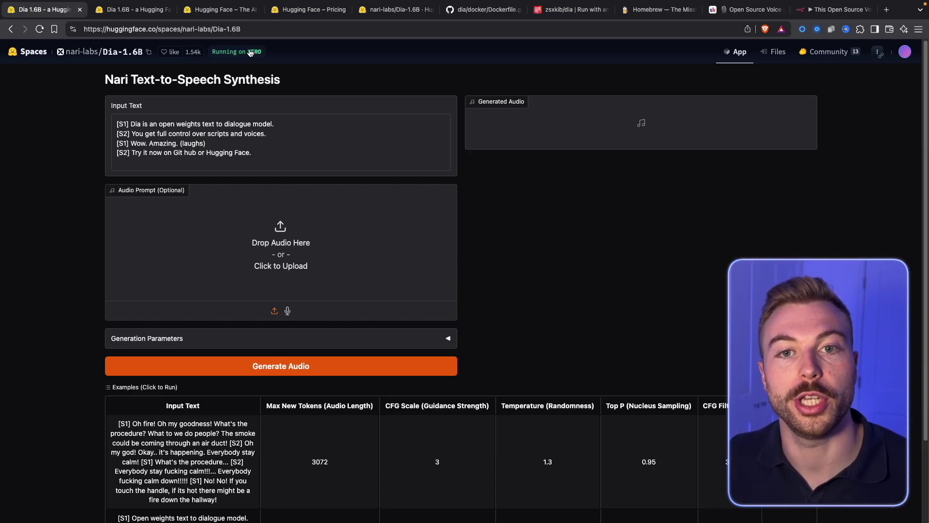
{"action": "left_click_drag", "start_coordinate": [314, 9], "coordinate": [135, 10]}
{"action": "left_click", "coordinate": [139, 15]}
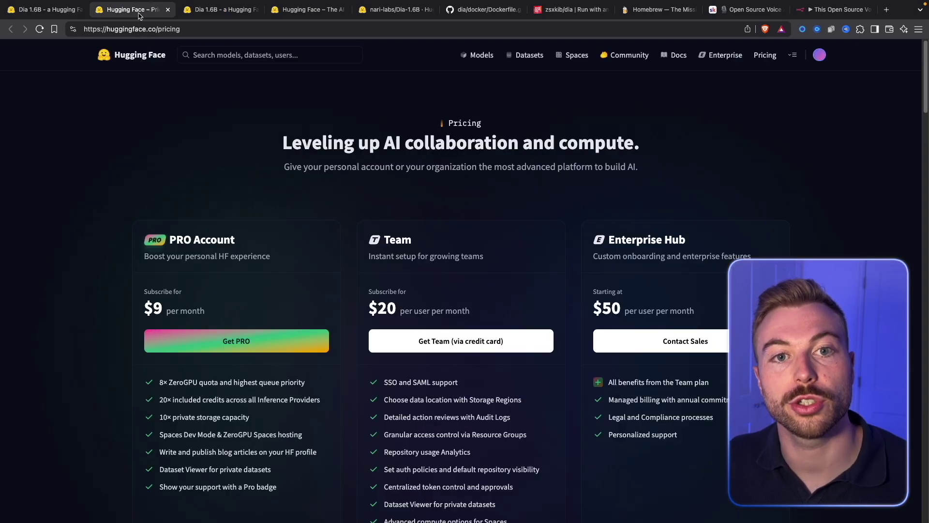
{"action": "scroll", "coordinate": [351, 285], "scroll_direction": "down", "scroll_amount": 3}
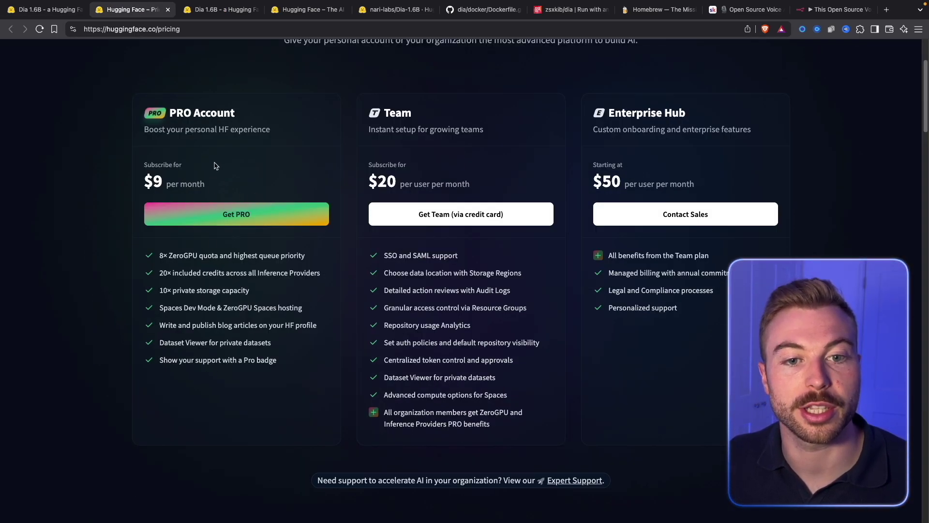
{"action": "scroll", "coordinate": [211, 166], "scroll_direction": "up", "scroll_amount": 2}
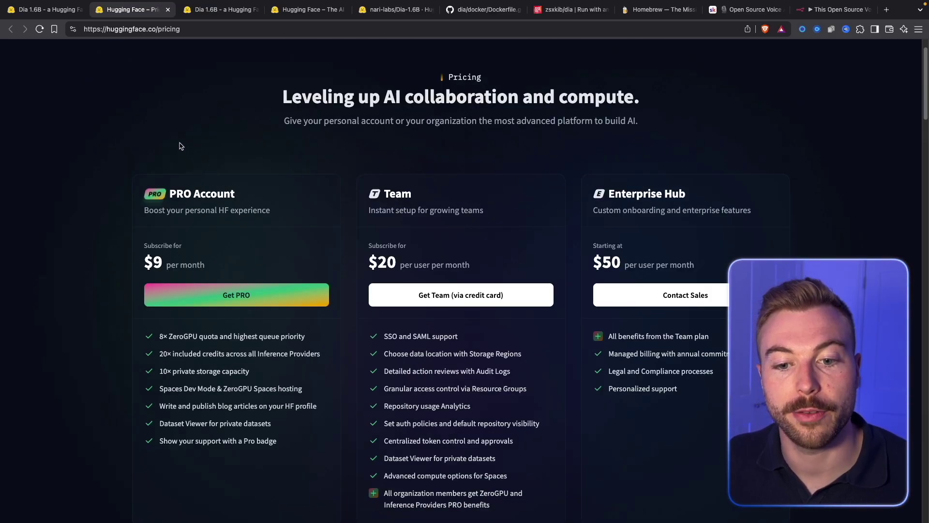
- Return to the Dia-1.6B Space and replace the input text with the six-line skincare dialogue from "[S1] You look different. Glow-up?" to "[S2] Exactly. (laughs)"
{"action": "left_click", "coordinate": [56, 15]}
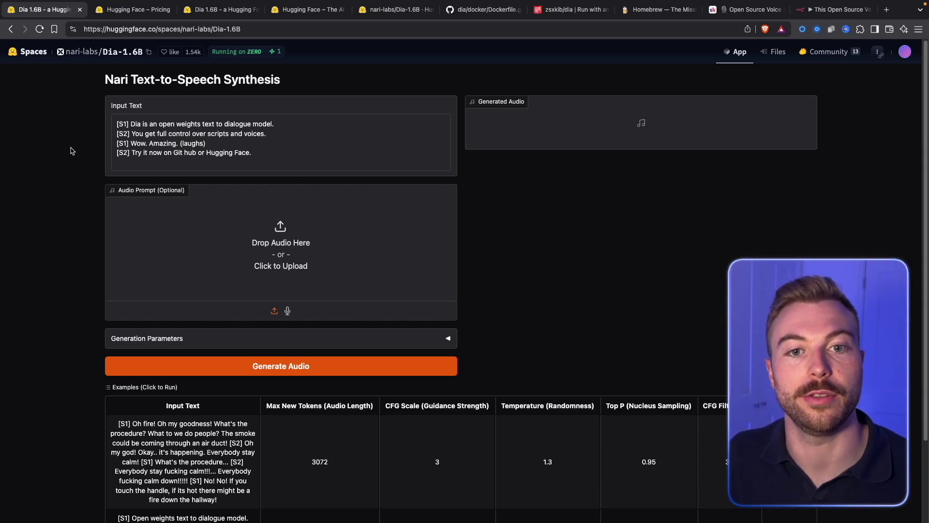
{"action": "left_click", "coordinate": [265, 146]}
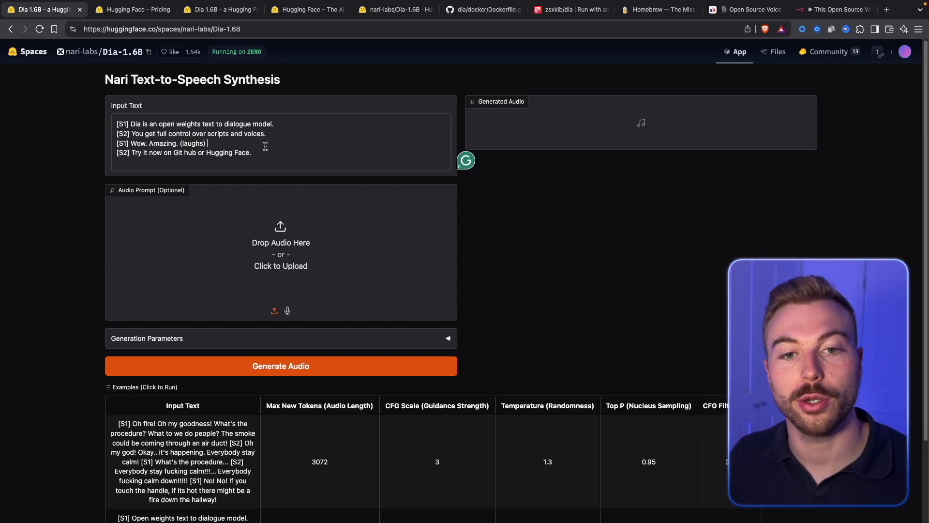
{"action": "key", "text": "super+a"}
{"action": "type", "text": "[S1] You look different. Glow-up? [S2] I switched to our AI-personalised skincare routine. [S1] Wait... our AI? [S2] Yep. Built it last weekend. [S1] Dia-level smooth. [S2] Exactly. (laughs)"}
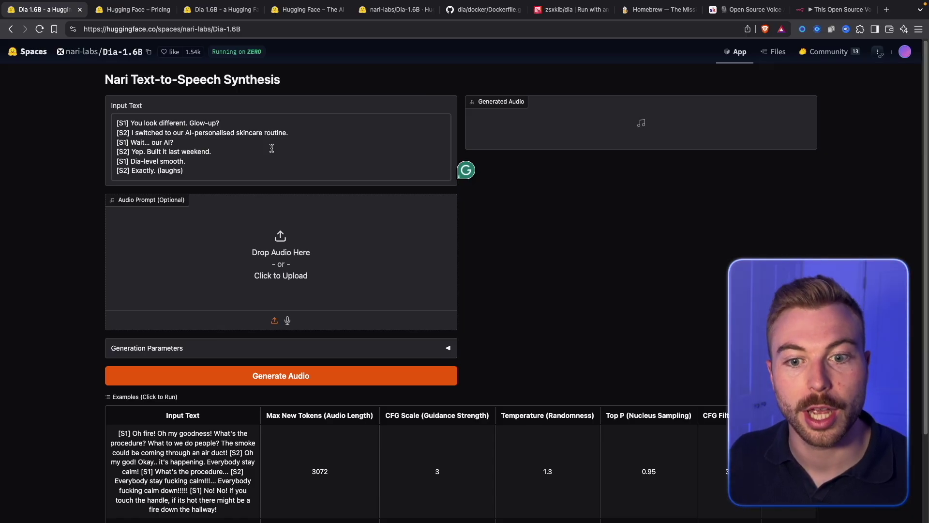
- Expand the generation parameters and review each setting from Max New Tokens to Speed Factor
{"action": "scroll", "coordinate": [274, 313], "scroll_direction": "down", "scroll_amount": 2}
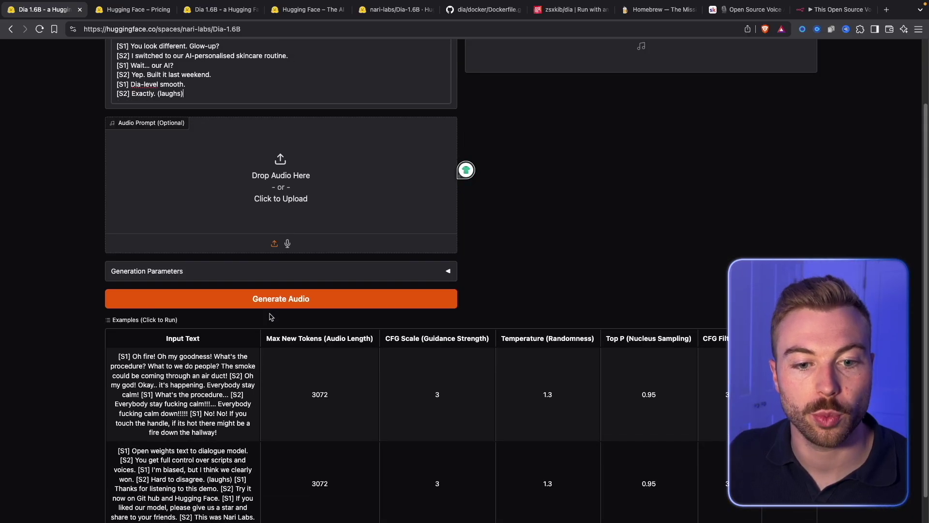
{"action": "left_click", "coordinate": [276, 270]}
{"action": "scroll", "coordinate": [276, 272], "scroll_direction": "down", "scroll_amount": 4}
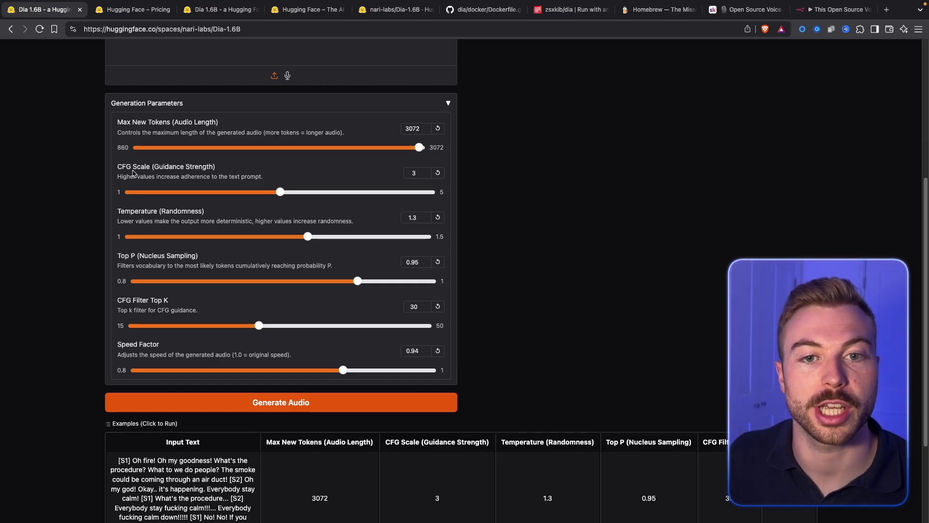
{"action": "scroll", "coordinate": [140, 145], "scroll_direction": "up", "scroll_amount": 5}
{"action": "scroll", "coordinate": [186, 150], "scroll_direction": "down", "scroll_amount": 3}
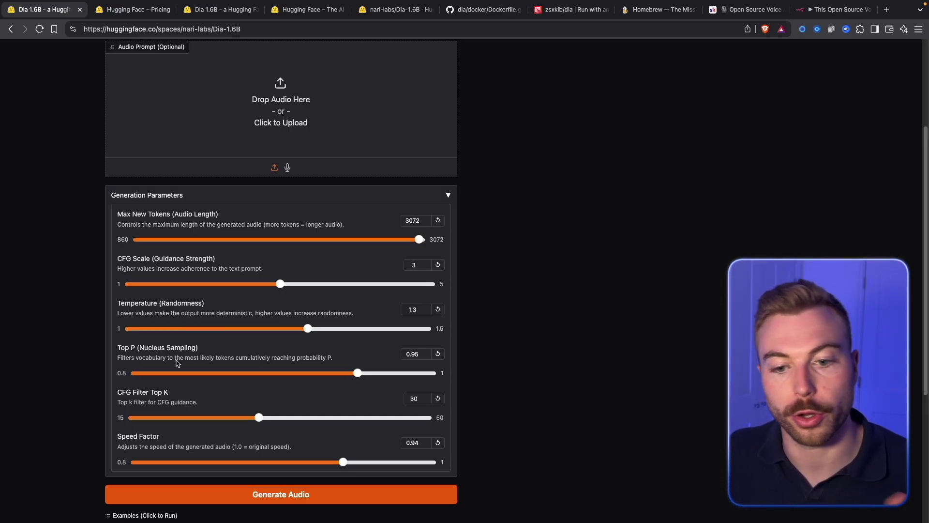
{"action": "scroll", "coordinate": [178, 363], "scroll_direction": "down", "scroll_amount": 2}
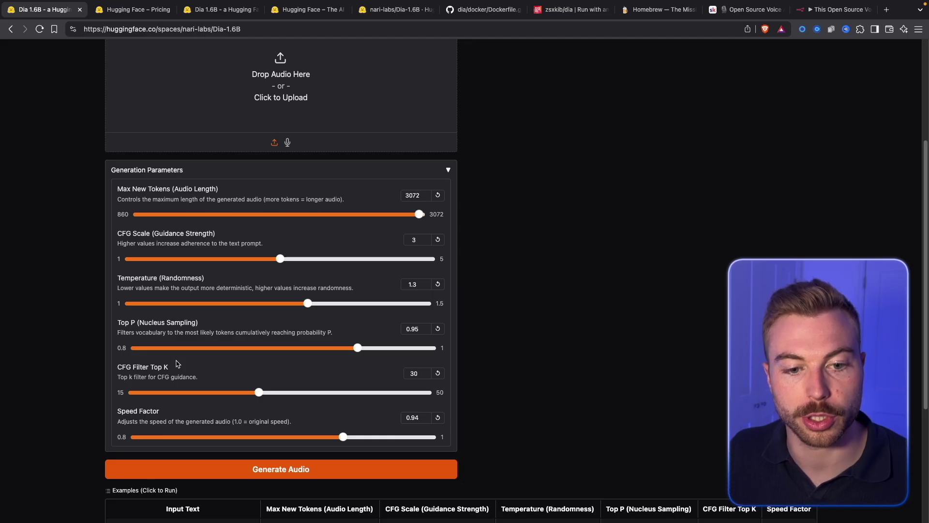
{"action": "scroll", "coordinate": [172, 370], "scroll_direction": "down", "scroll_amount": 1}
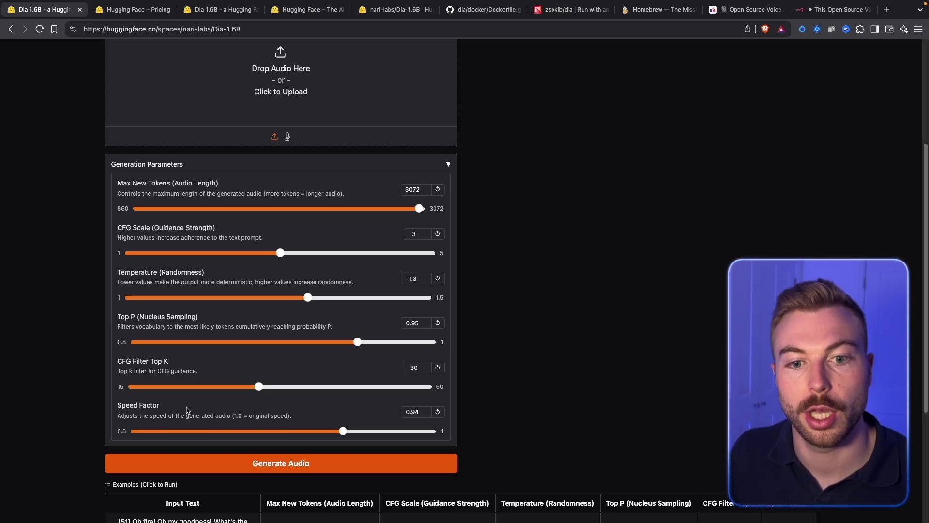
- Generate the audio for the skincare dialogue and play it back
{"action": "left_click", "coordinate": [229, 470]}
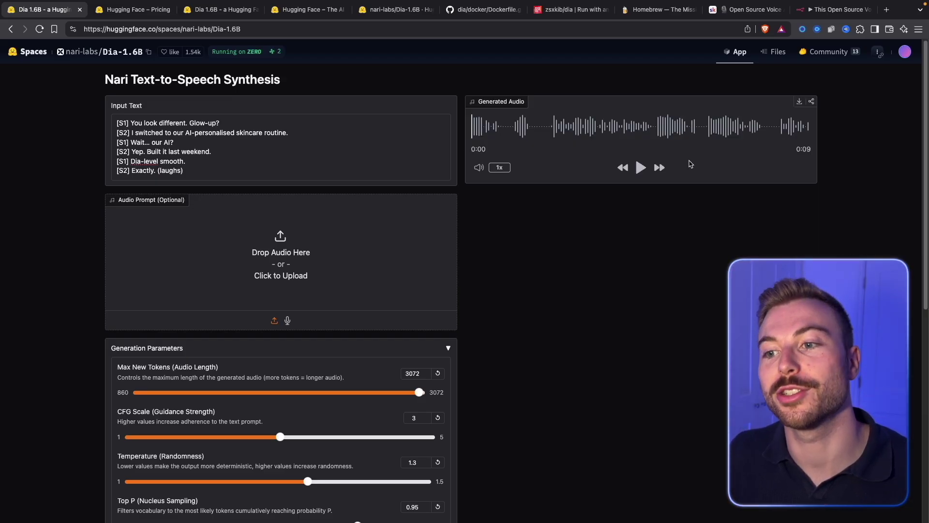
{"action": "left_click", "coordinate": [642, 169]}
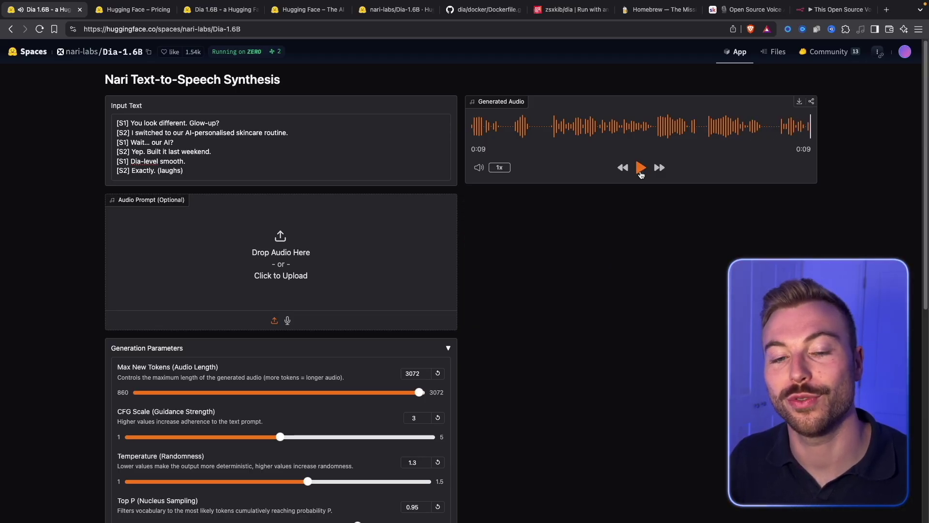
{"action": "scroll", "coordinate": [421, 260], "scroll_direction": "down", "scroll_amount": 5}
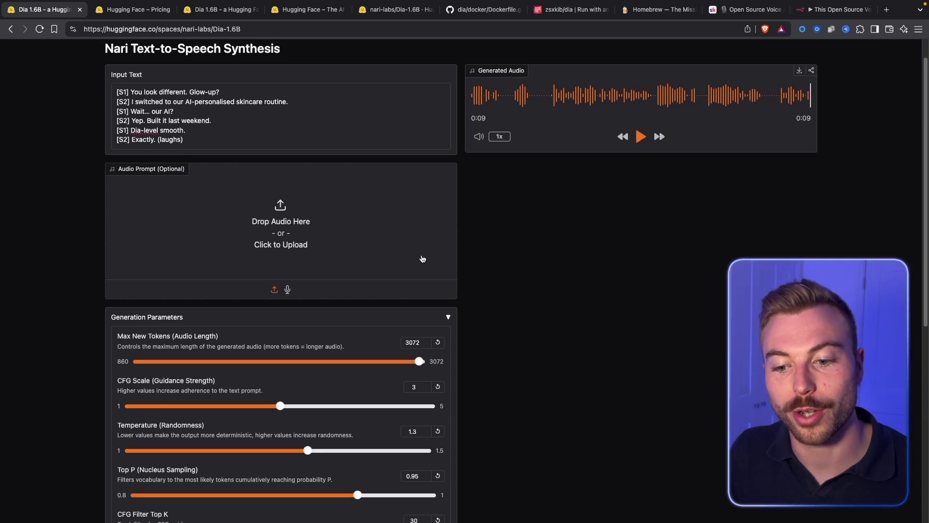
{"action": "scroll", "coordinate": [345, 445], "scroll_direction": "up", "scroll_amount": 5}
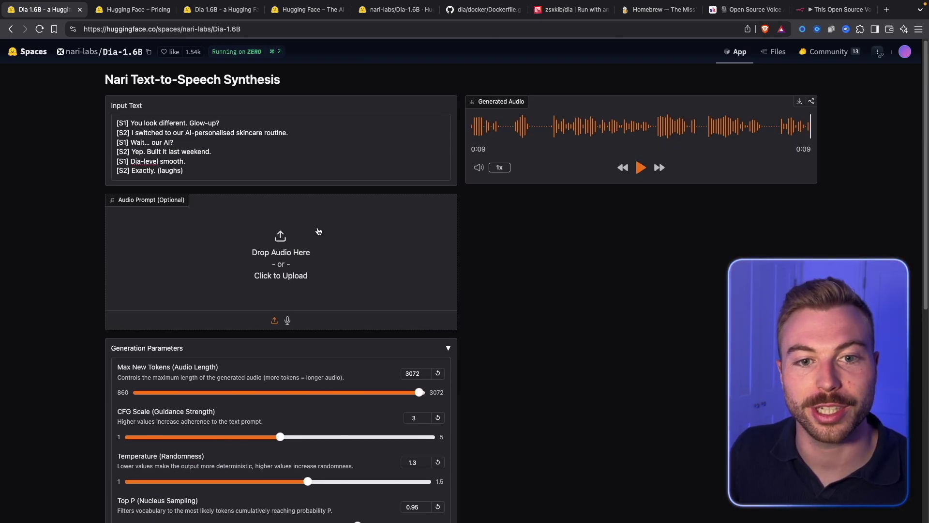
- Replace the input text with the five-line coffee dialogue from "[S1] Don't talk to me." to "[S1] Dia helped. (sips)"
{"action": "left_click", "coordinate": [332, 141]}
{"action": "key", "text": "super+a"}
{"action": "type", "text": "[S1] Don't talk to me. [S2] You haven't had coffee yet? [S1] I haven't even opened my eyes properly. [S2] You just spoke. [S1] Dia helped. (sips)"}
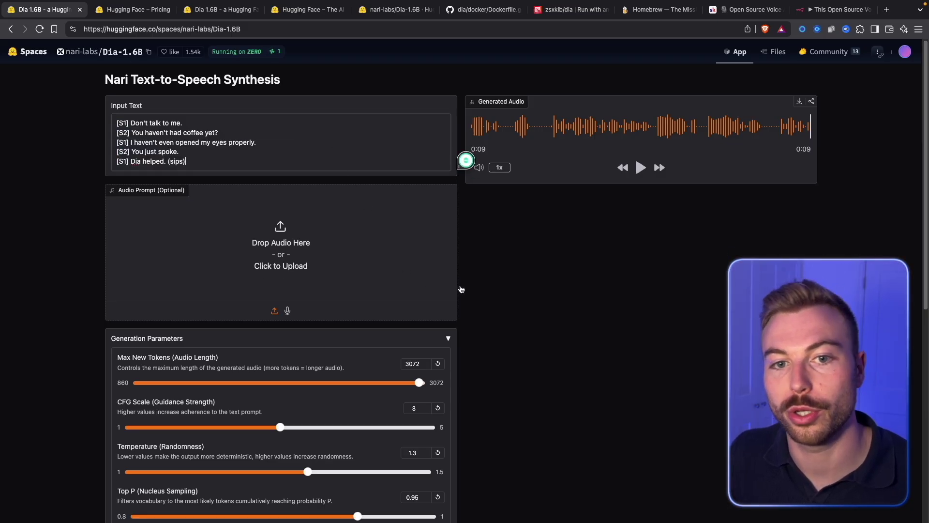
{"action": "left_click", "coordinate": [493, 288]}
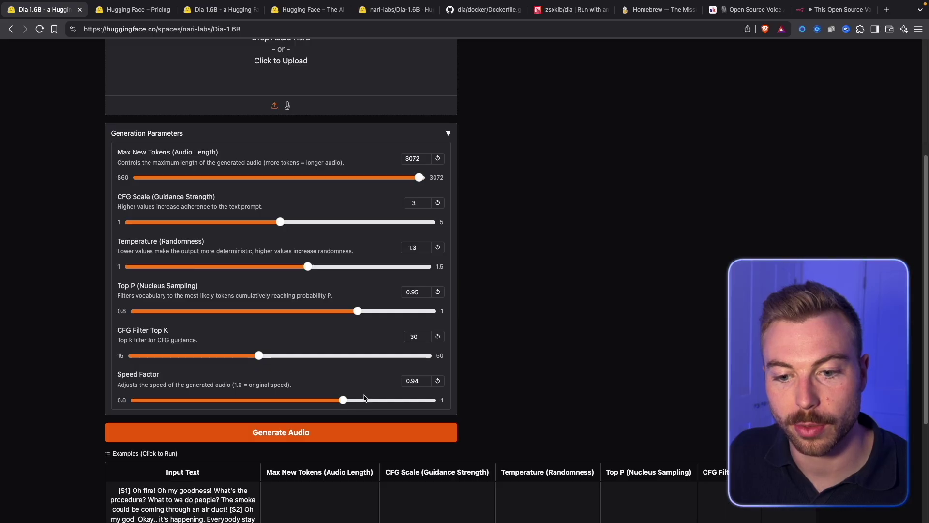
- Set the generation parameters to Speed Factor 0.8, Temperature 1.4 and CFG Scale 4
{"action": "left_click_drag", "start_coordinate": [340, 402], "coordinate": [132, 401]}
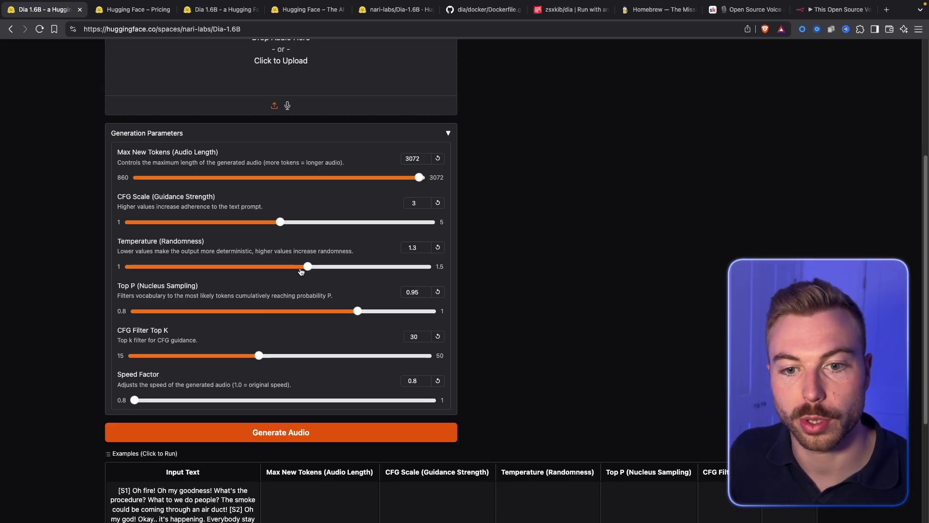
{"action": "left_click_drag", "start_coordinate": [308, 267], "coordinate": [369, 269]}
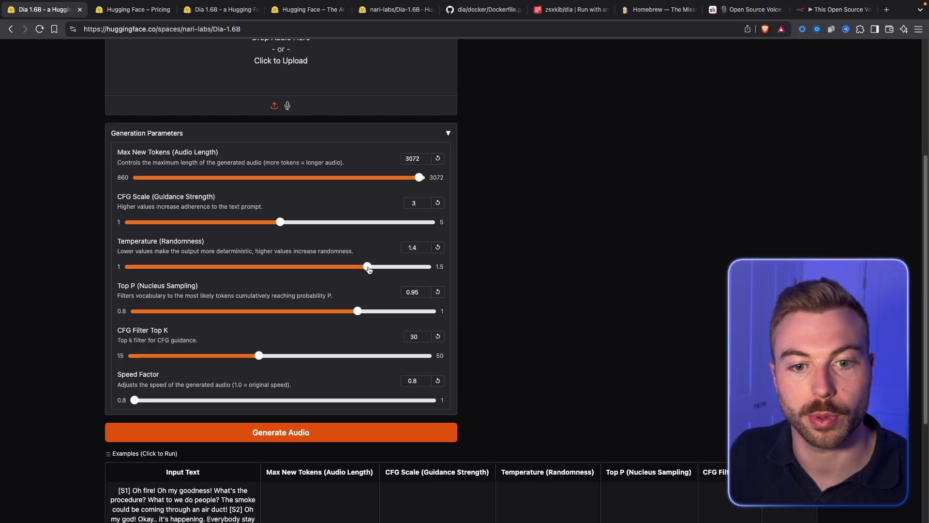
{"action": "left_click_drag", "start_coordinate": [285, 222], "coordinate": [355, 222]}
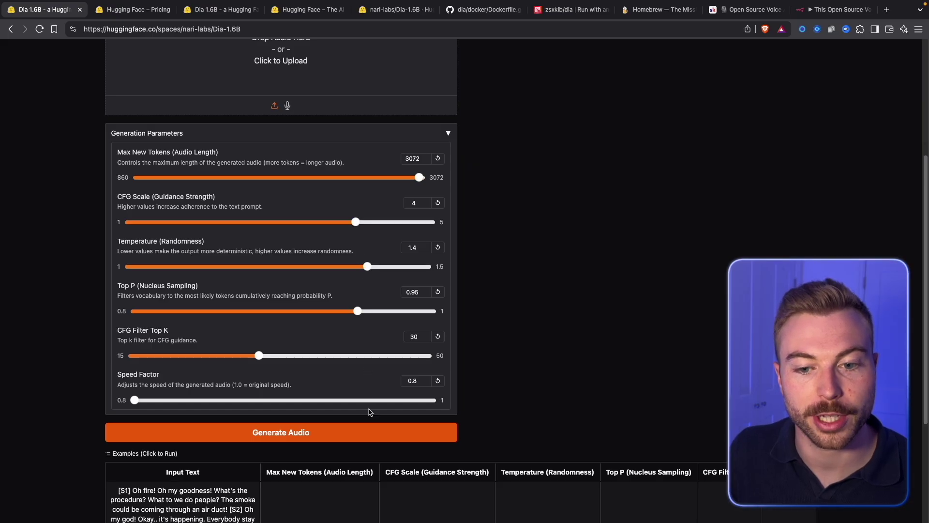
- Generate the audio for the coffee dialogue with the adjusted parameters and play it back
{"action": "left_click", "coordinate": [376, 434]}
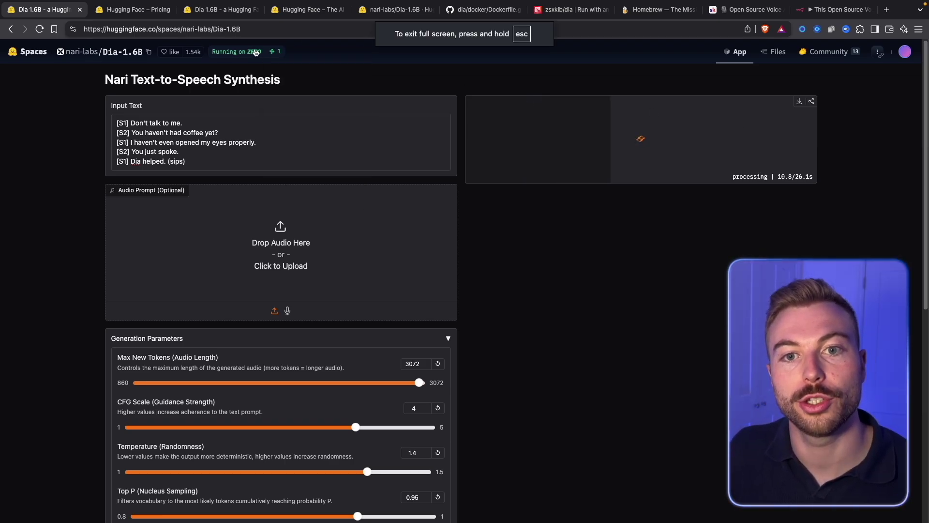
{"action": "left_click", "coordinate": [238, 54]}
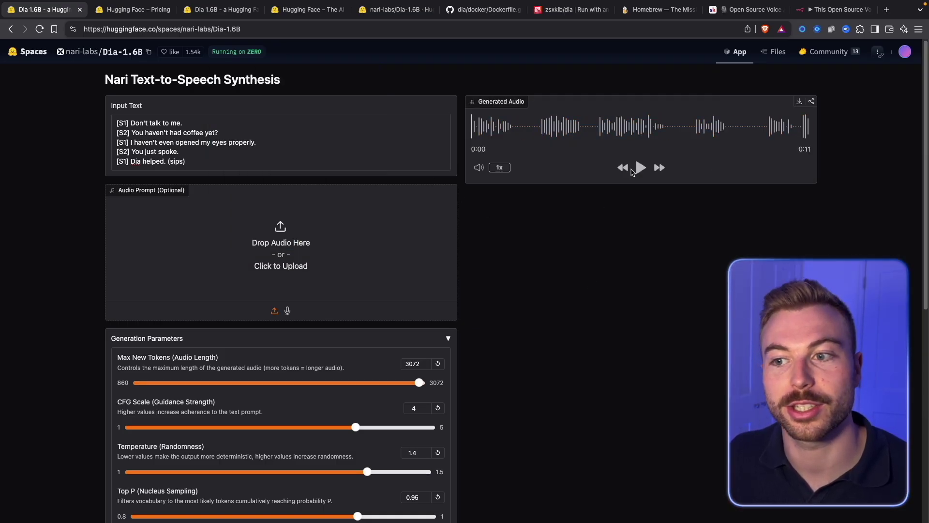
{"action": "left_click", "coordinate": [641, 168]}
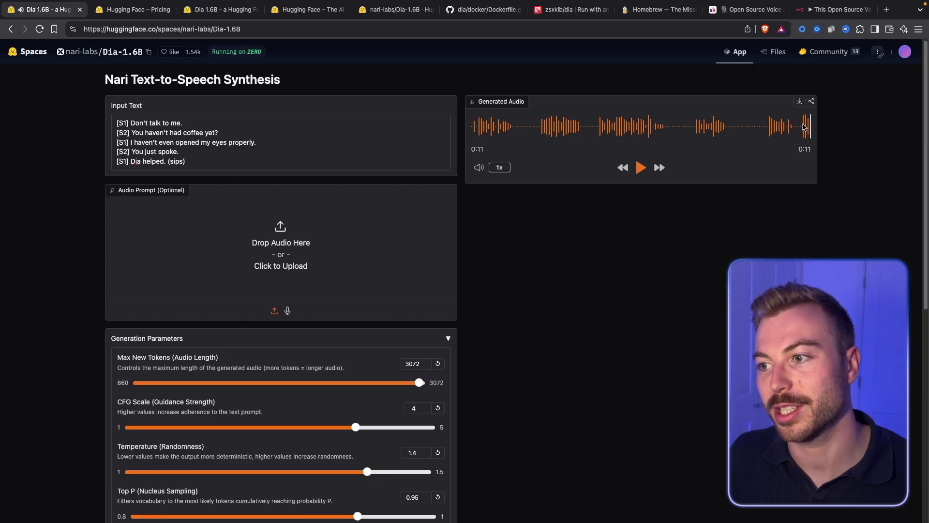
- Highlight the "(sips)" cue at the end of the input text, clear the selection and look back over the generation settings
{"action": "left_click", "coordinate": [185, 161]}
{"action": "left_click_drag", "start_coordinate": [186, 161], "coordinate": [167, 161]}
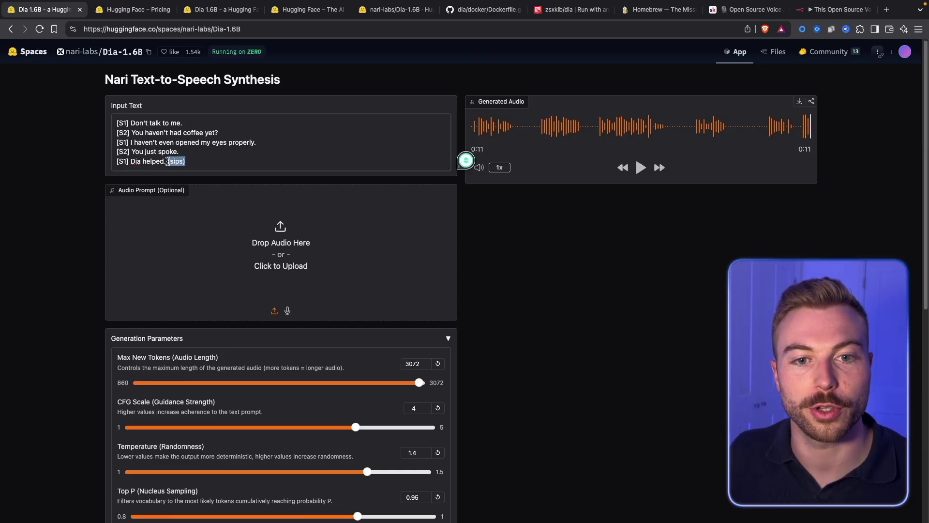
{"action": "left_click", "coordinate": [524, 266]}
{"action": "scroll", "coordinate": [527, 266], "scroll_direction": "down", "scroll_amount": 2}
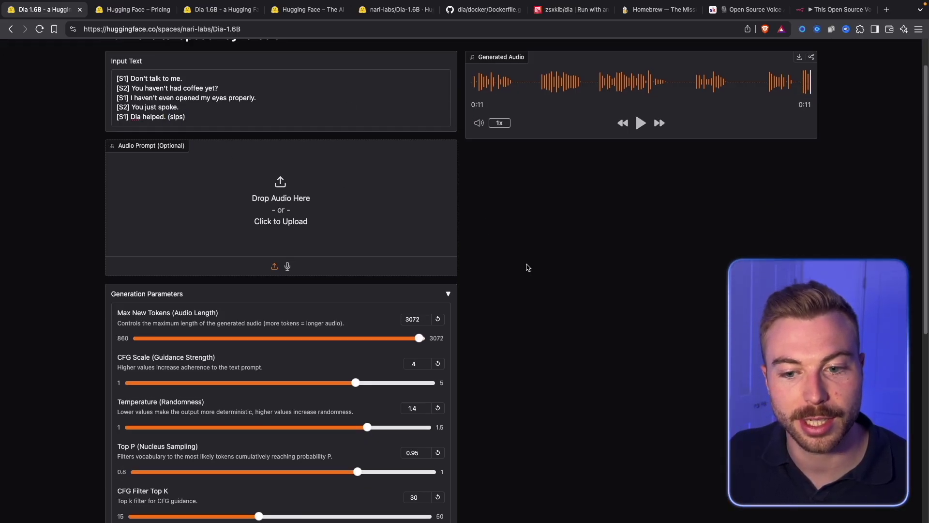
{"action": "scroll", "coordinate": [528, 267], "scroll_direction": "up", "scroll_amount": 2}
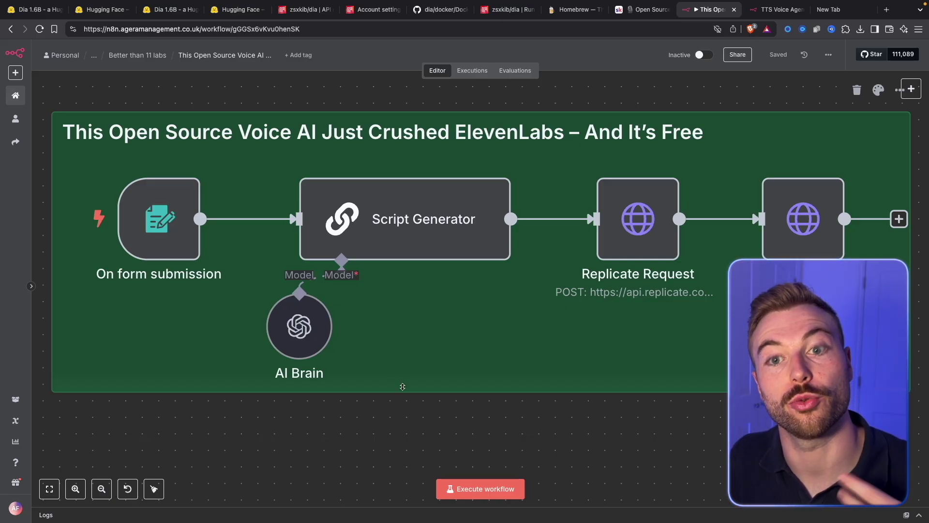
- Execute the n8n voice workflow and fill its form's Request with "two Gamers at Midnight discussing how amazing a new game is"
{"action": "left_click", "coordinate": [489, 489]}
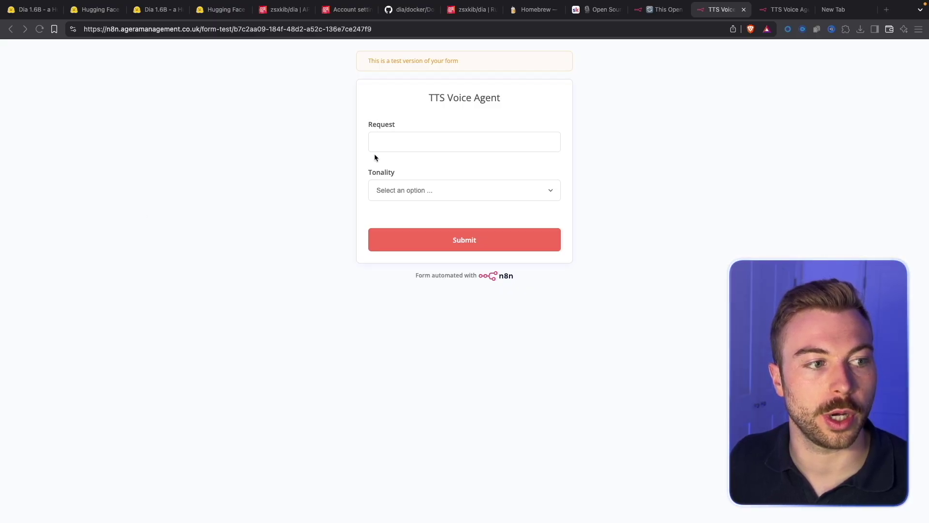
{"action": "left_click", "coordinate": [465, 142]}
{"action": "type", "text": "Gamers at Midnight discussing how amazing a new game is"}
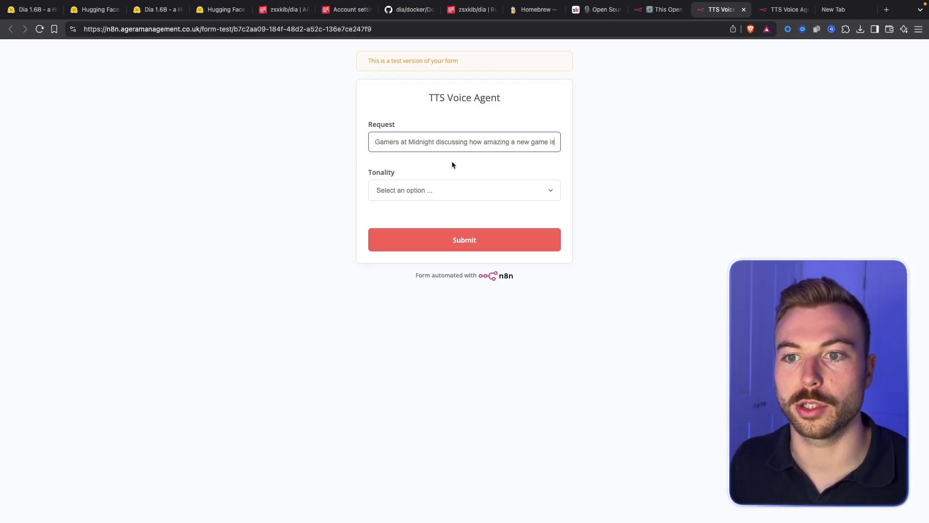
{"action": "type", "text": "two"}
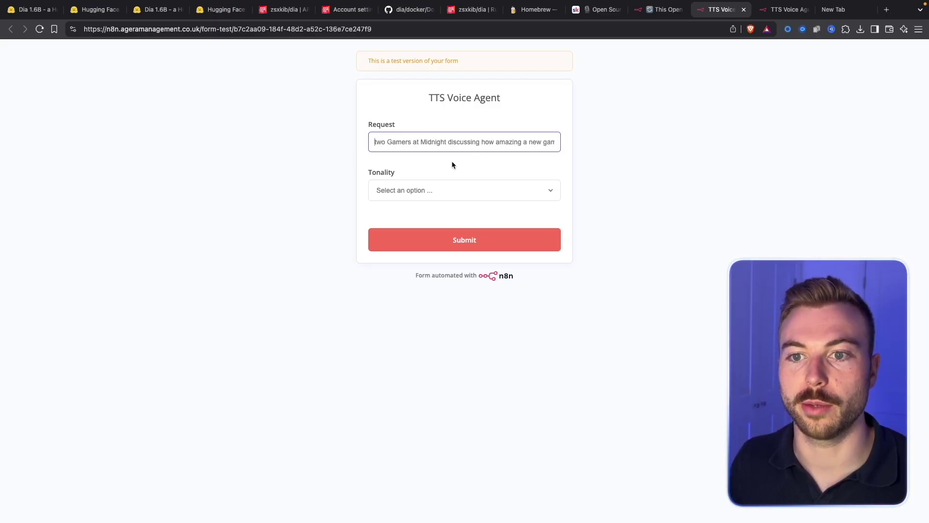
- Choose Professional as the form's Tonality and submit the TTS Voice Agent request
{"action": "left_click", "coordinate": [449, 186]}
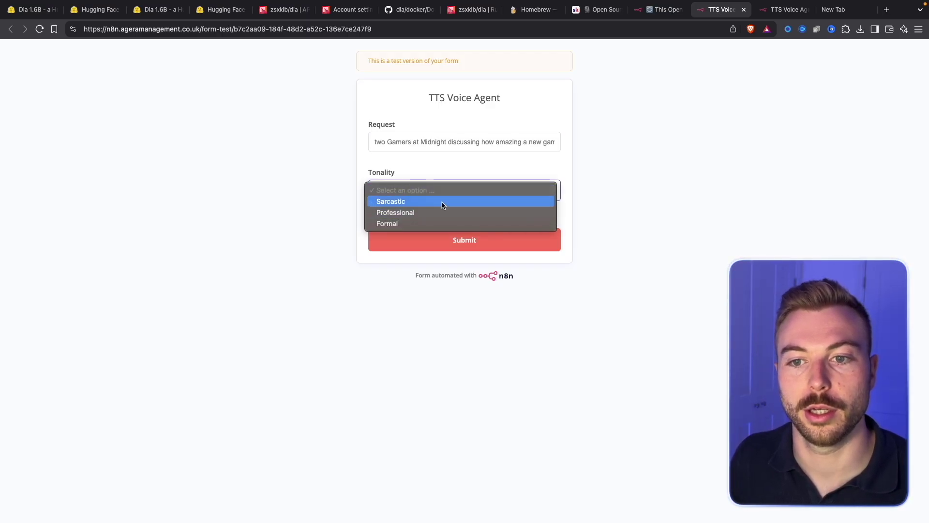
{"action": "left_click", "coordinate": [439, 214]}
{"action": "left_click", "coordinate": [437, 236]}
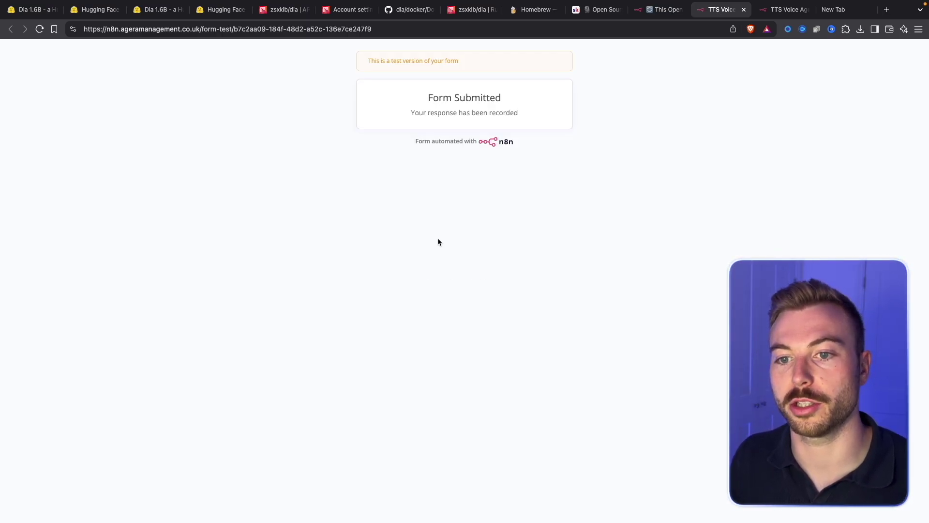
- Return to the running n8n workflow and inspect the Script Generator node's output, highlighting the generated dialogue text
{"action": "left_click", "coordinate": [663, 9]}
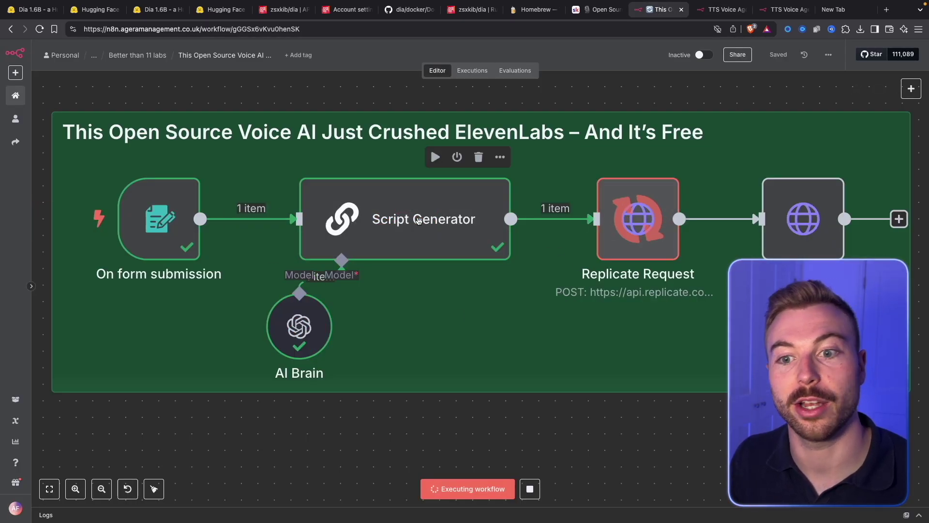
{"action": "double_click", "coordinate": [419, 220]}
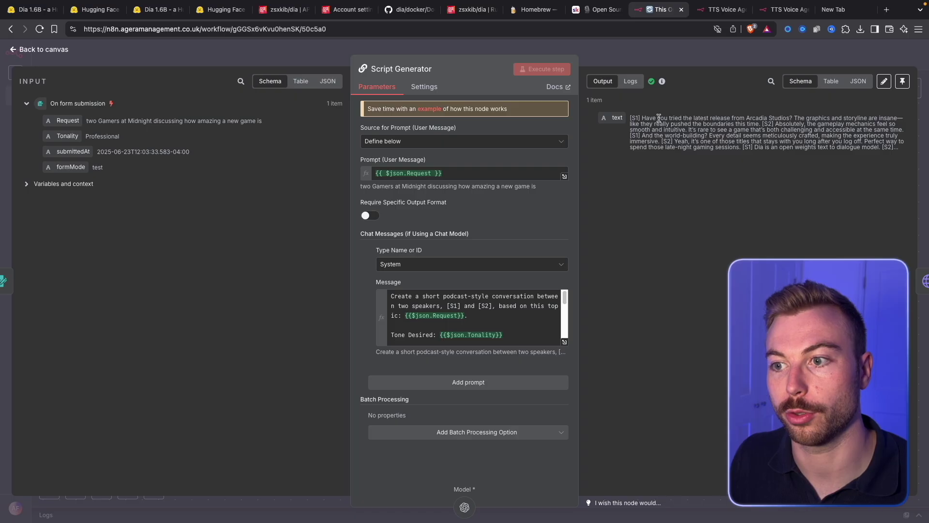
{"action": "left_click_drag", "start_coordinate": [631, 117], "coordinate": [904, 148]}
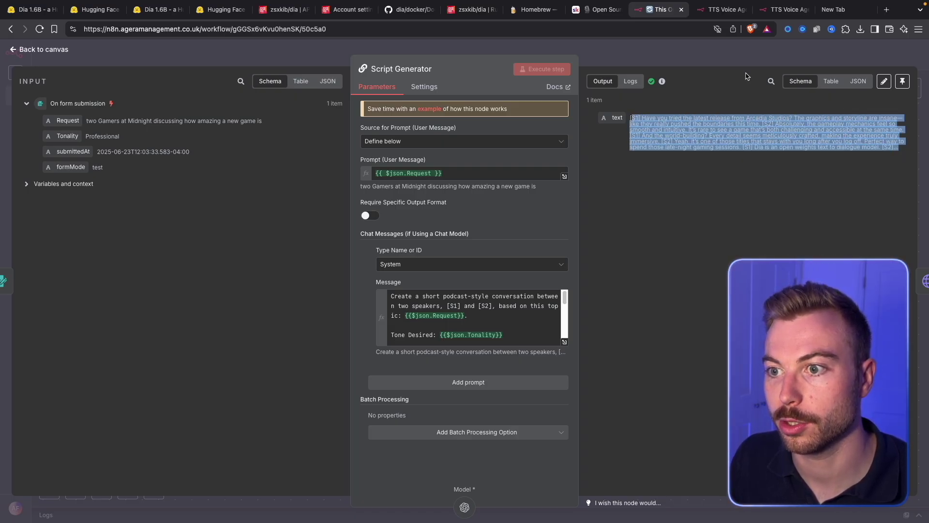
{"action": "key", "text": "Escape"}
- Open the Replicate Request node and review its headers and JSON body settings
{"action": "double_click", "coordinate": [634, 218]}
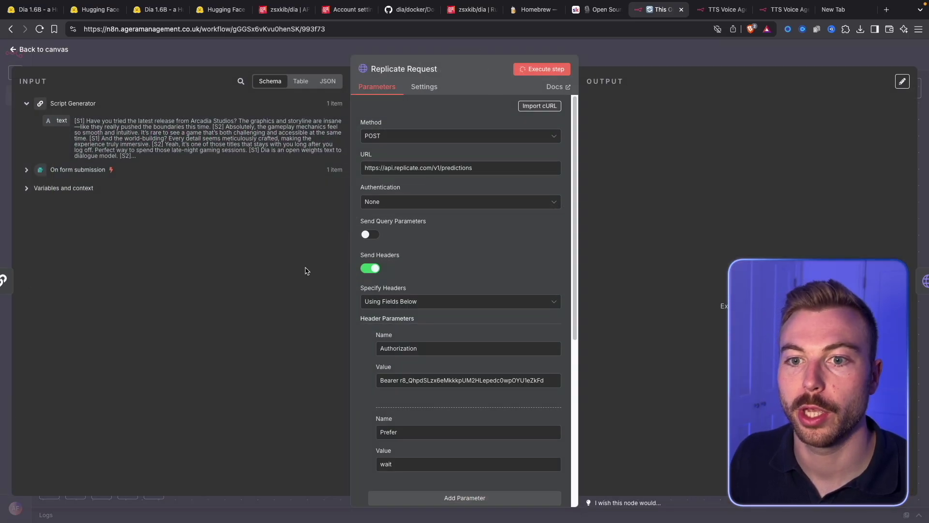
{"action": "scroll", "coordinate": [489, 304], "scroll_direction": "down", "scroll_amount": 5}
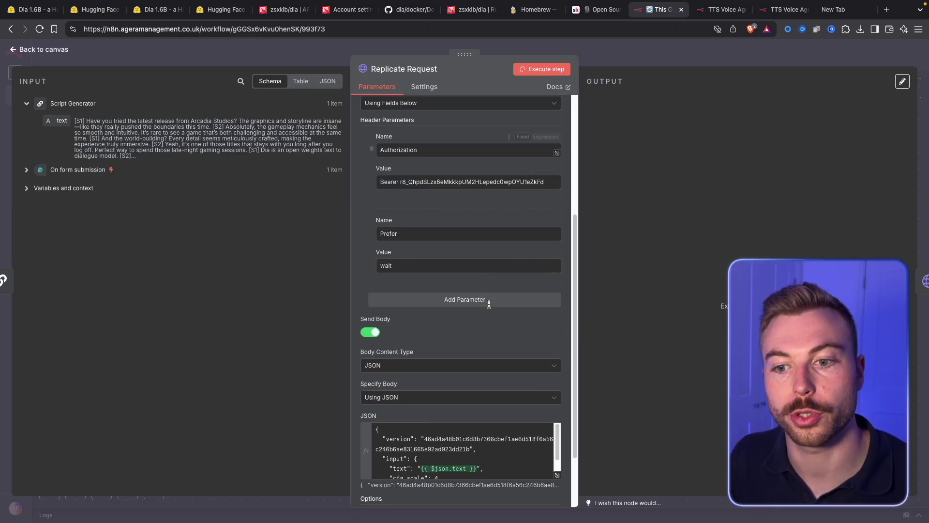
{"action": "scroll", "coordinate": [489, 304], "scroll_direction": "down", "scroll_amount": 2}
- Switch to the zsxkib/dia model on Replicate and review the input parameters in its Playground, from text to seed
{"action": "left_click", "coordinate": [283, 9]}
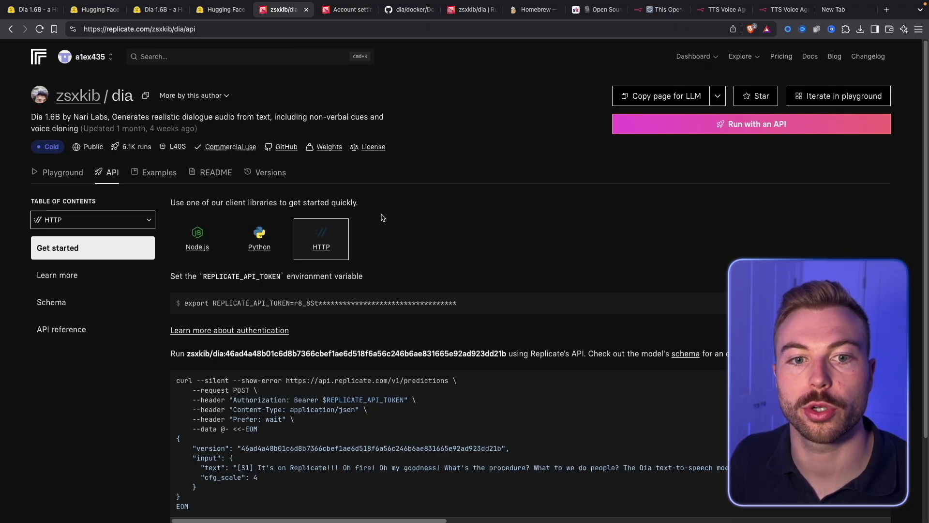
{"action": "left_click", "coordinate": [58, 173]}
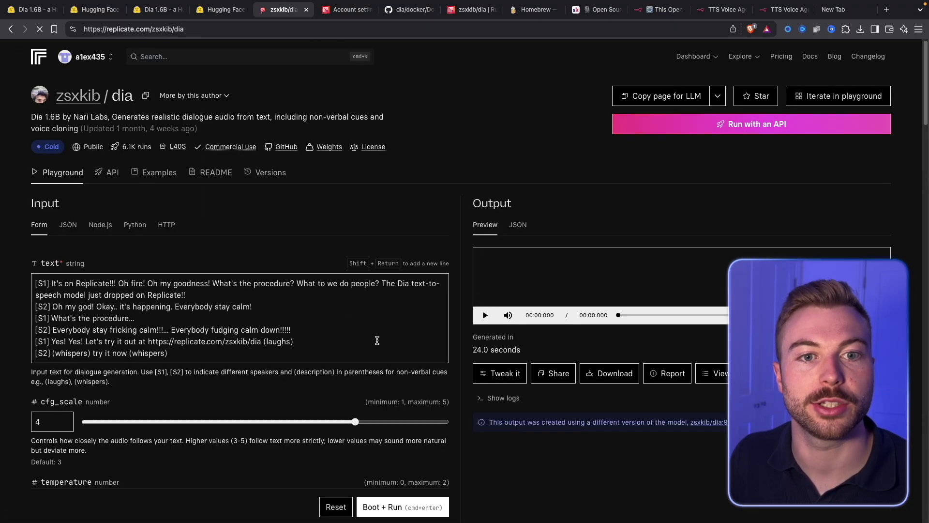
{"action": "scroll", "coordinate": [399, 345], "scroll_direction": "down", "scroll_amount": 3}
{"action": "scroll", "coordinate": [399, 345], "scroll_direction": "down", "scroll_amount": 6}
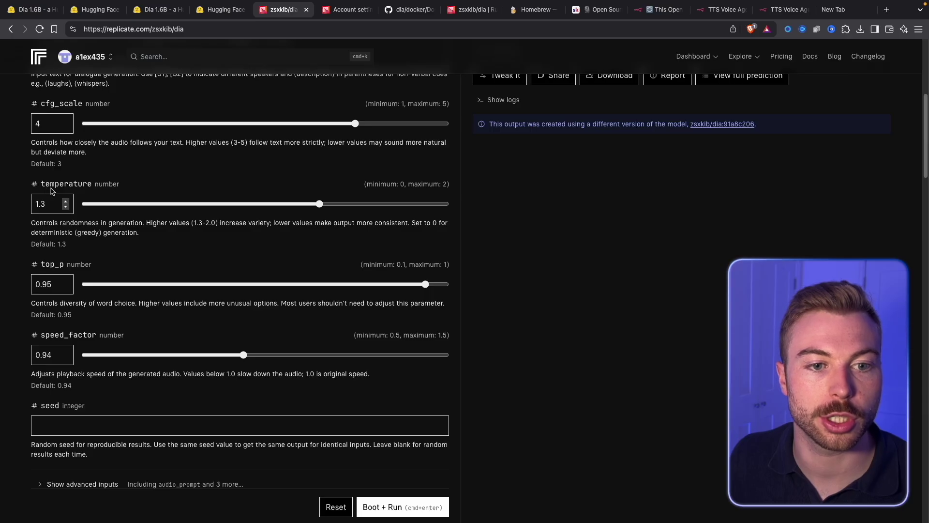
{"action": "scroll", "coordinate": [63, 264], "scroll_direction": "down", "scroll_amount": 2}
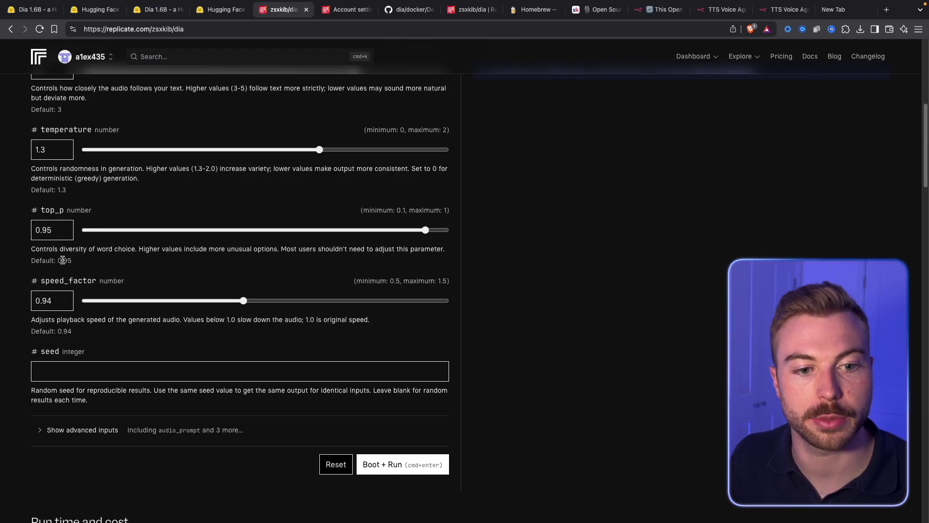
- Highlight the cost per run and the runs per dollar in the Replicate model's Run time and cost section
{"action": "scroll", "coordinate": [63, 261], "scroll_direction": "down", "scroll_amount": 8}
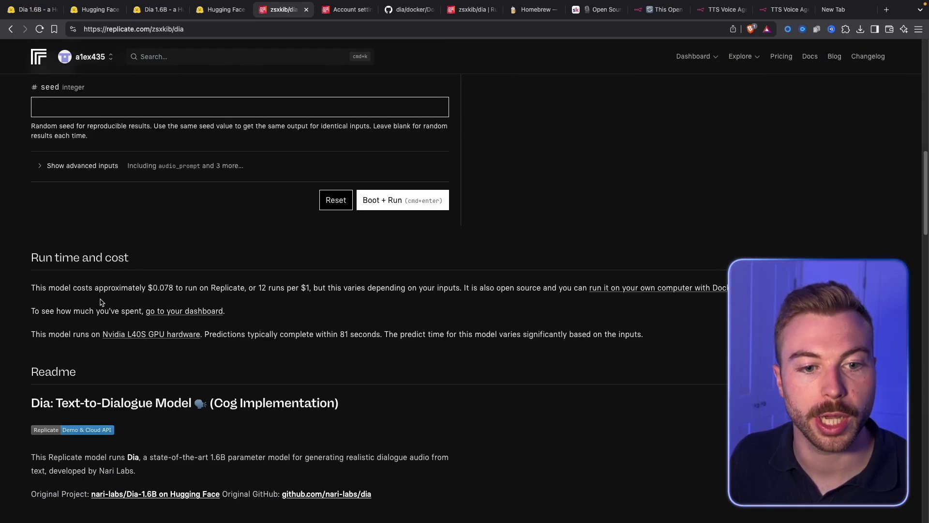
{"action": "left_click_drag", "start_coordinate": [161, 283], "coordinate": [176, 283]}
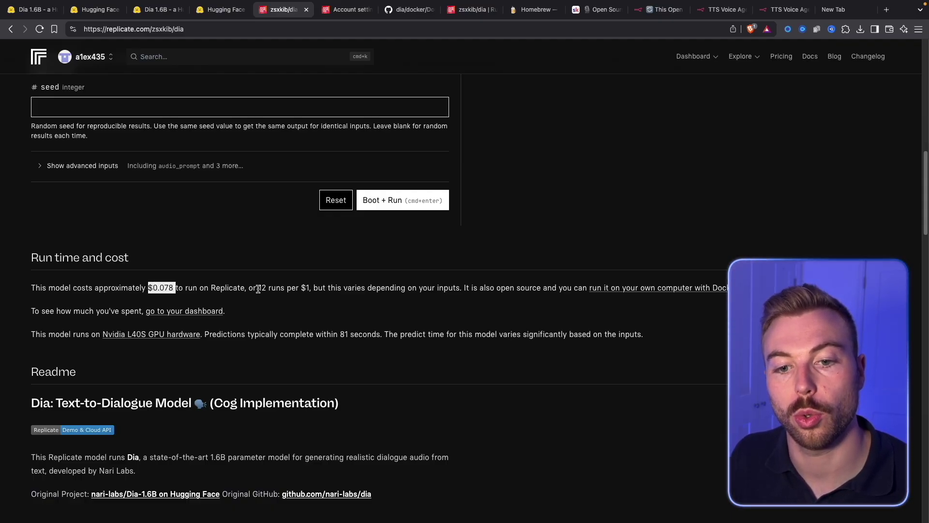
{"action": "left_click_drag", "start_coordinate": [259, 287], "coordinate": [312, 289]}
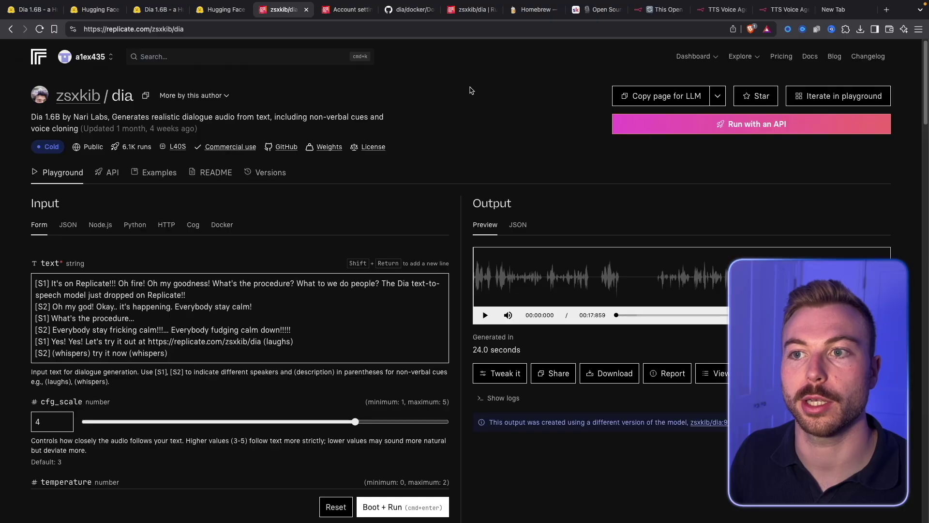
- Back in n8n, expand the Replicate Request's JSON expression, highlight its version, text and resolved result, and close the editor
{"action": "left_click", "coordinate": [642, 12]}
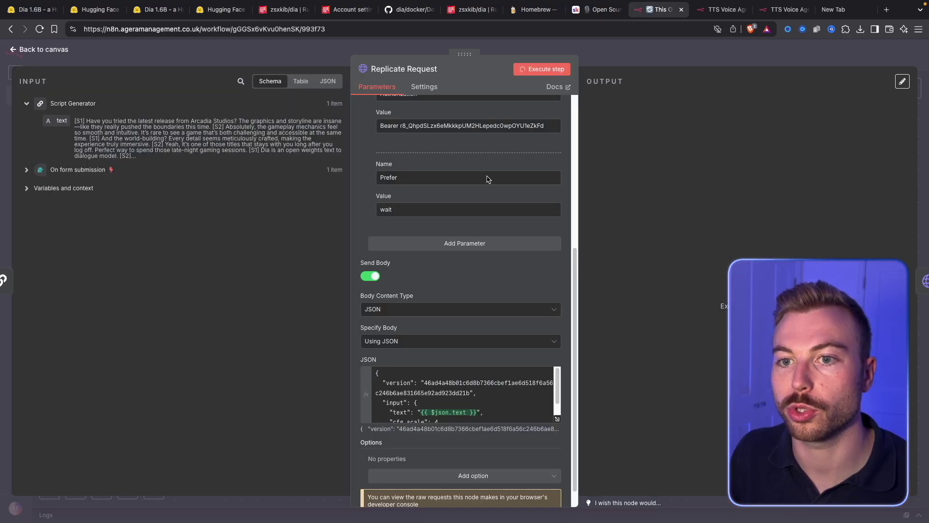
{"action": "left_click", "coordinate": [556, 419]}
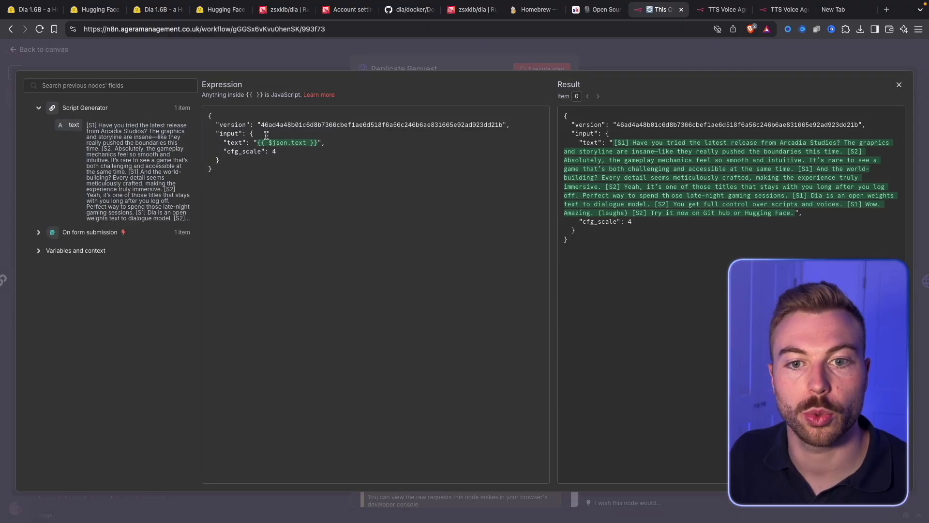
{"action": "left_click_drag", "start_coordinate": [224, 125], "coordinate": [314, 121]}
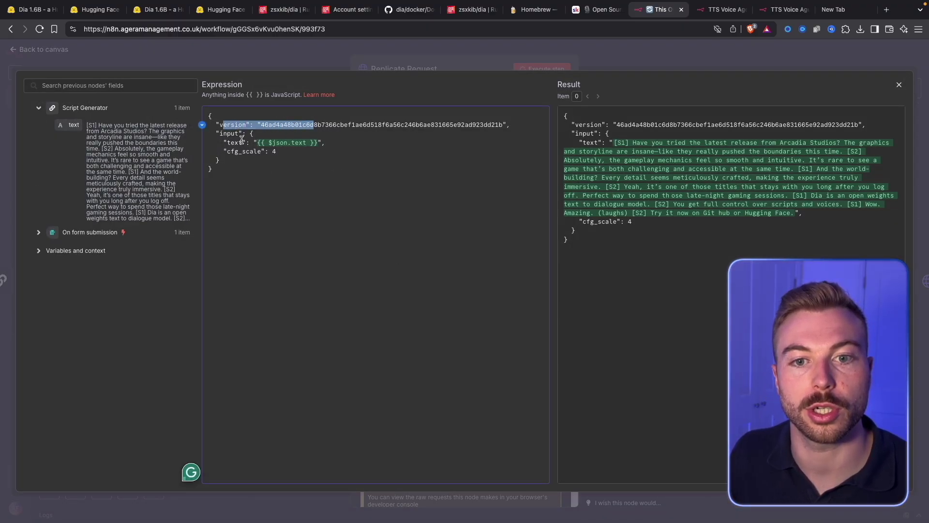
{"action": "left_click_drag", "start_coordinate": [235, 142], "coordinate": [303, 142]}
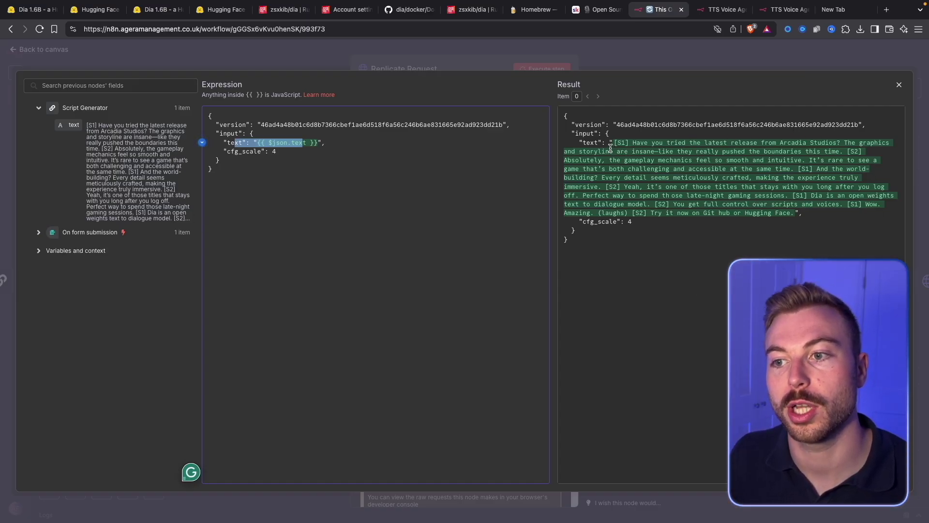
{"action": "left_click_drag", "start_coordinate": [564, 116], "coordinate": [807, 214]}
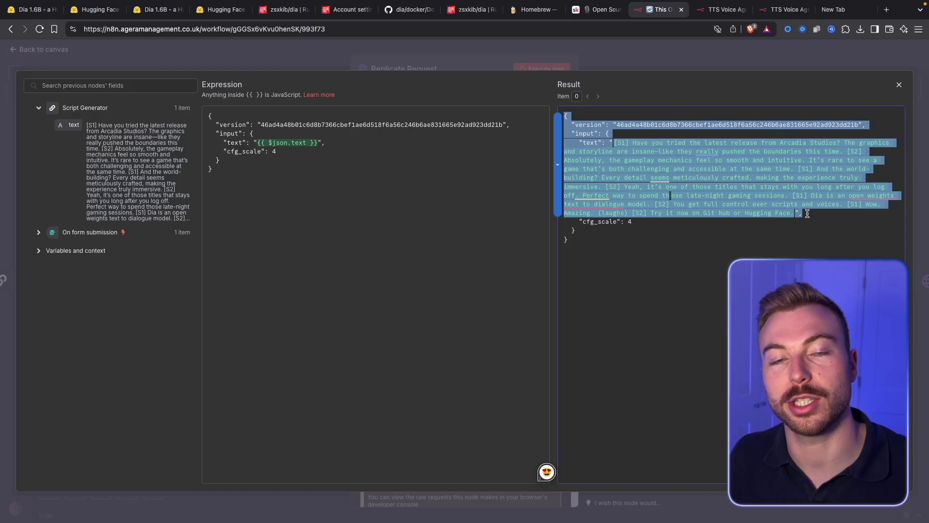
{"action": "left_click", "coordinate": [758, 217]}
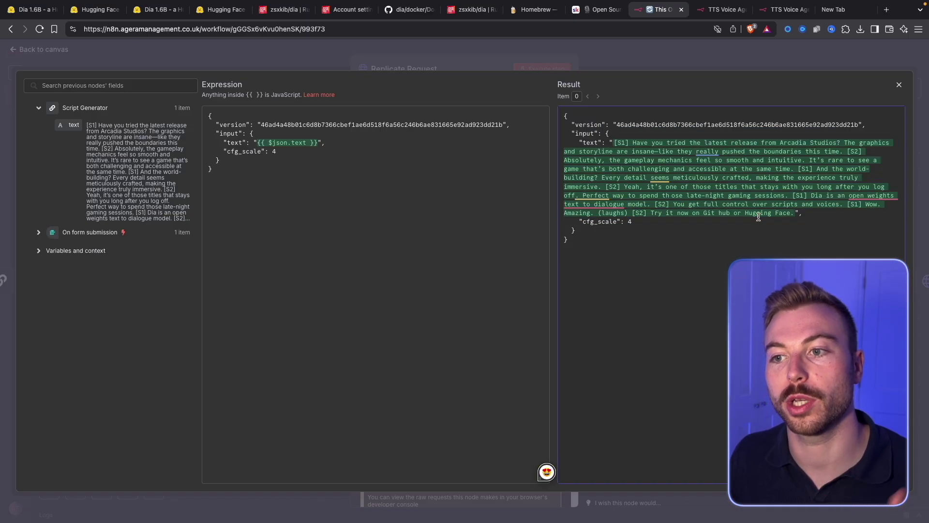
{"action": "left_click", "coordinate": [656, 53]}
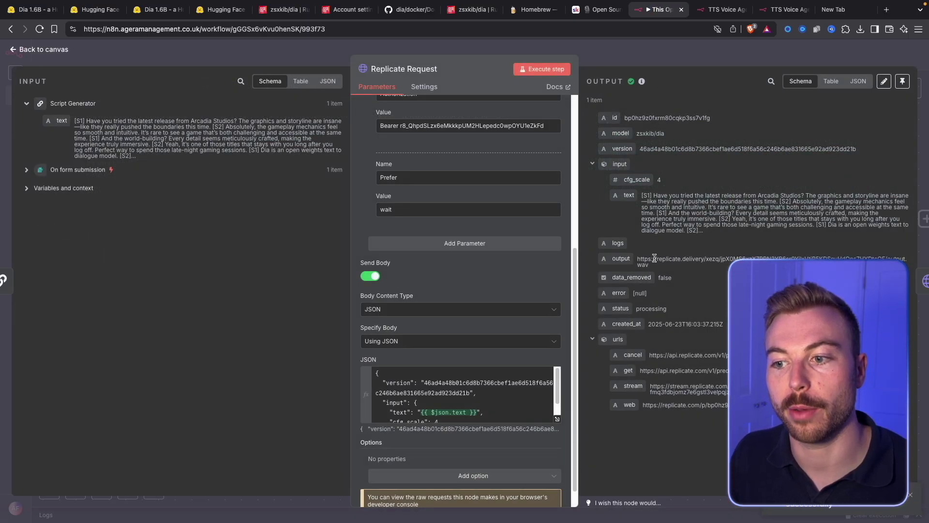
- Highlight the audio URL in the Replicate Request output, and open the Get File node to view the retrieved file
{"action": "left_click_drag", "start_coordinate": [640, 259], "coordinate": [652, 266]}
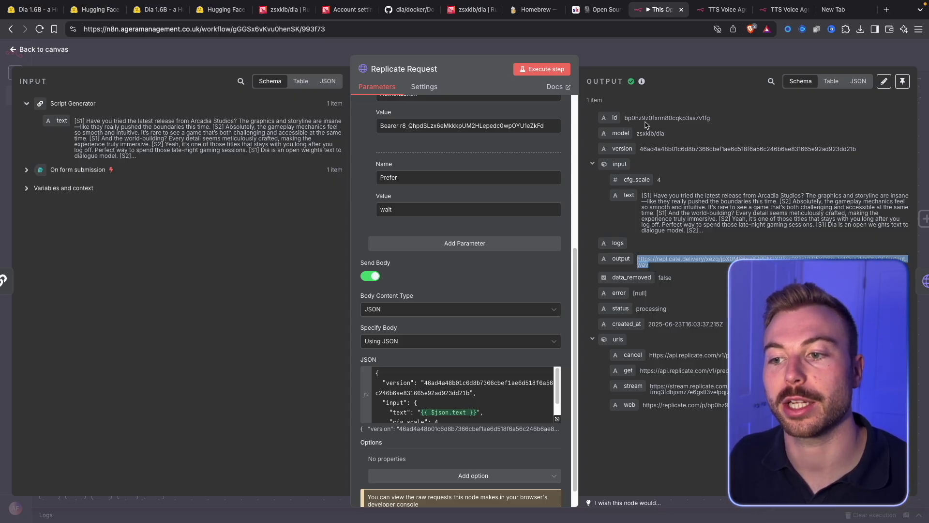
{"action": "left_click", "coordinate": [647, 64]}
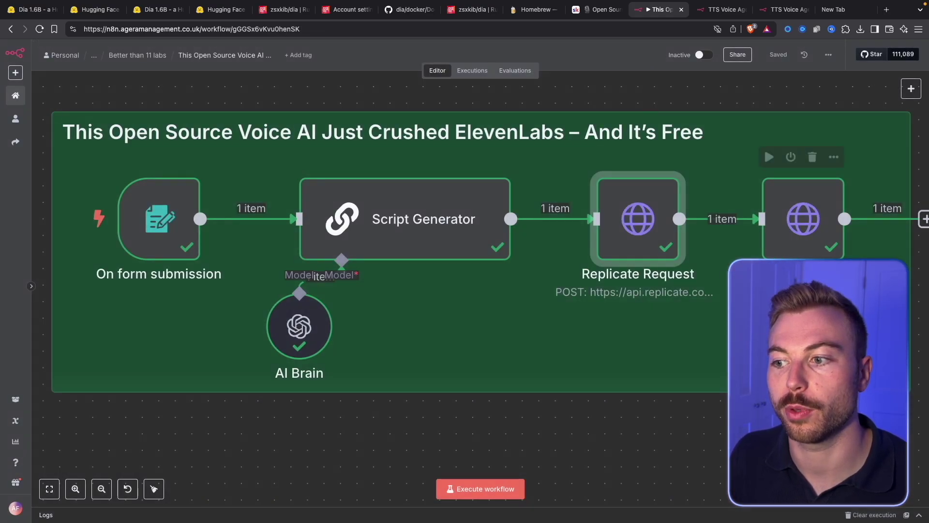
{"action": "double_click", "coordinate": [804, 219]}
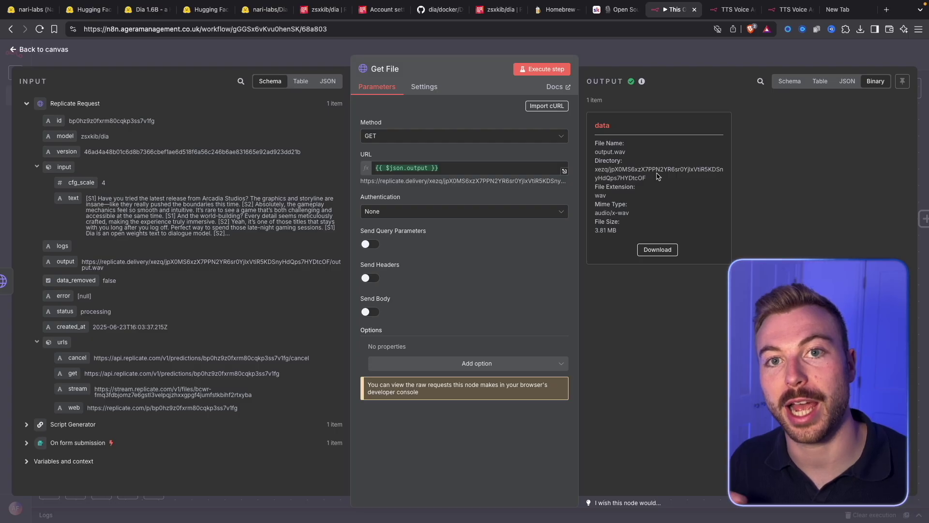
- Switch to the nari-labs/Dia-1.6B model card on Hugging Face and read through its Quickstart and Features sections
{"action": "left_click", "coordinate": [266, 11]}
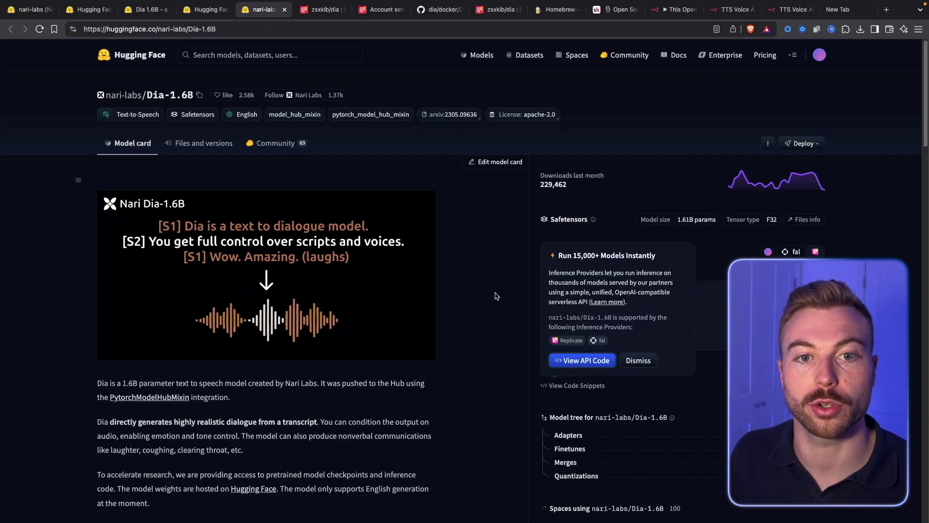
{"action": "scroll", "coordinate": [496, 296], "scroll_direction": "down", "scroll_amount": 6}
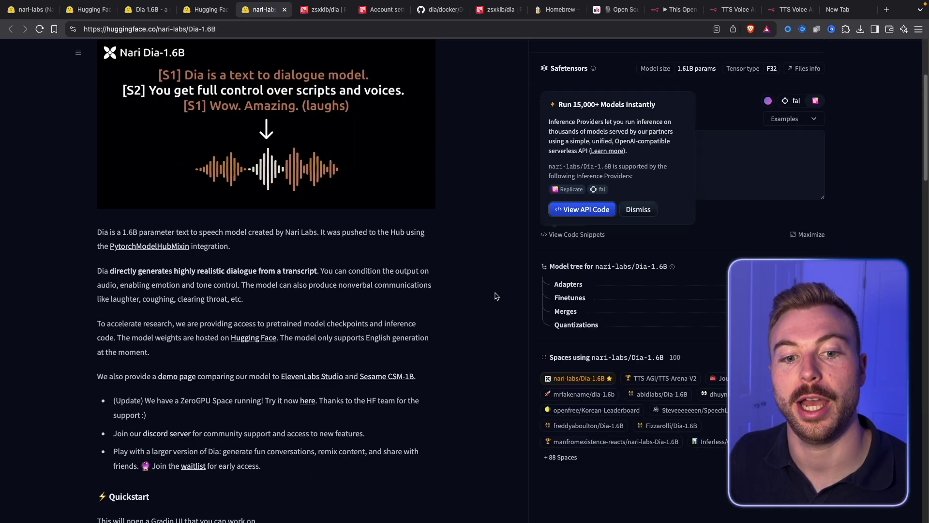
{"action": "scroll", "coordinate": [495, 296], "scroll_direction": "down", "scroll_amount": 3}
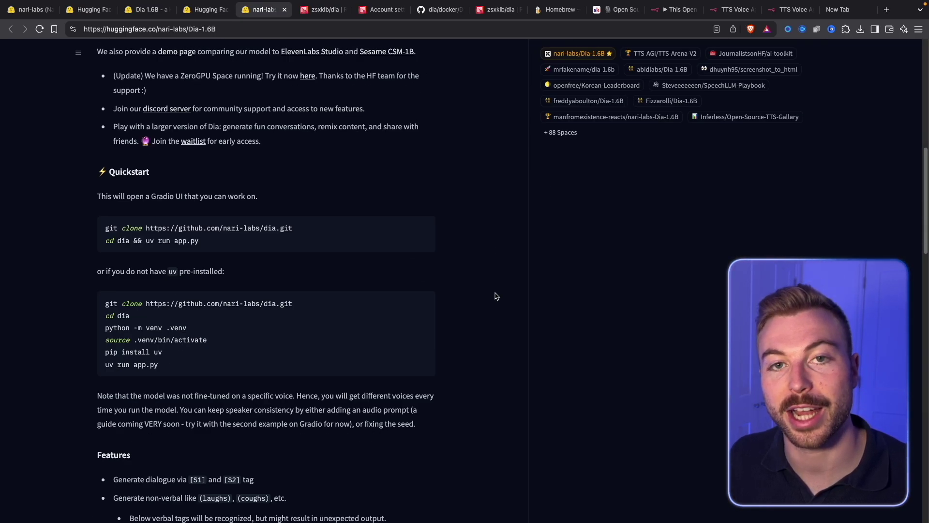
{"action": "scroll", "coordinate": [495, 295], "scroll_direction": "down", "scroll_amount": 1}
{"action": "scroll", "coordinate": [495, 296], "scroll_direction": "down", "scroll_amount": 1}
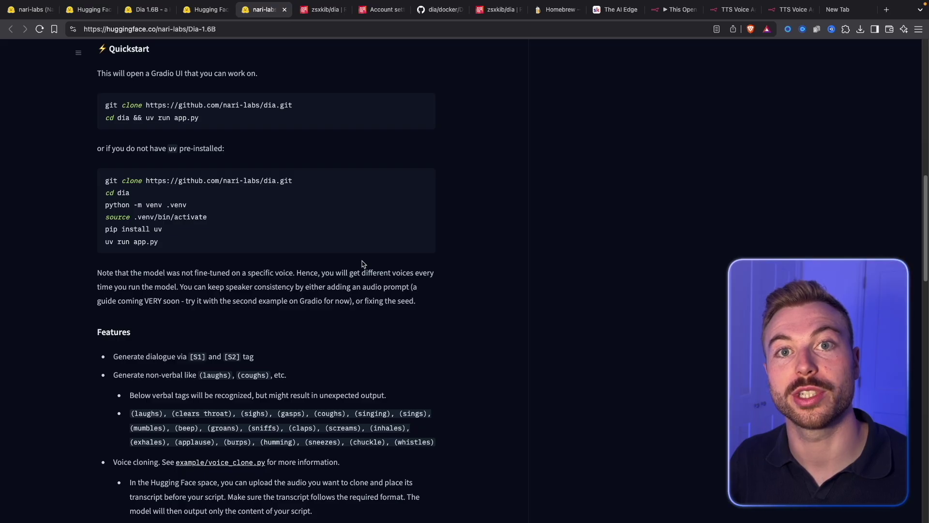
- Switch to The AI Edge community on Skool and open the Local AI course in its Classroom
{"action": "left_click", "coordinate": [614, 10]}
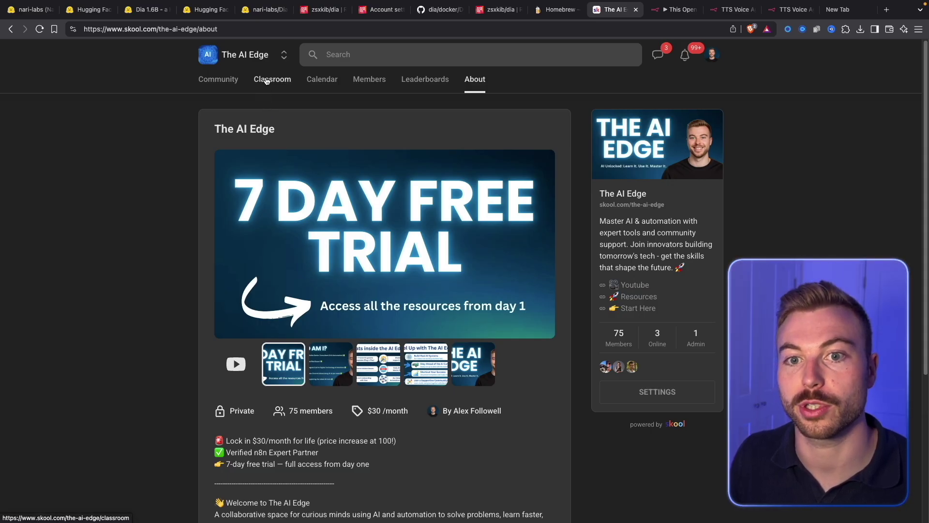
{"action": "left_click", "coordinate": [278, 104]}
{"action": "scroll", "coordinate": [300, 341], "scroll_direction": "down", "scroll_amount": 4}
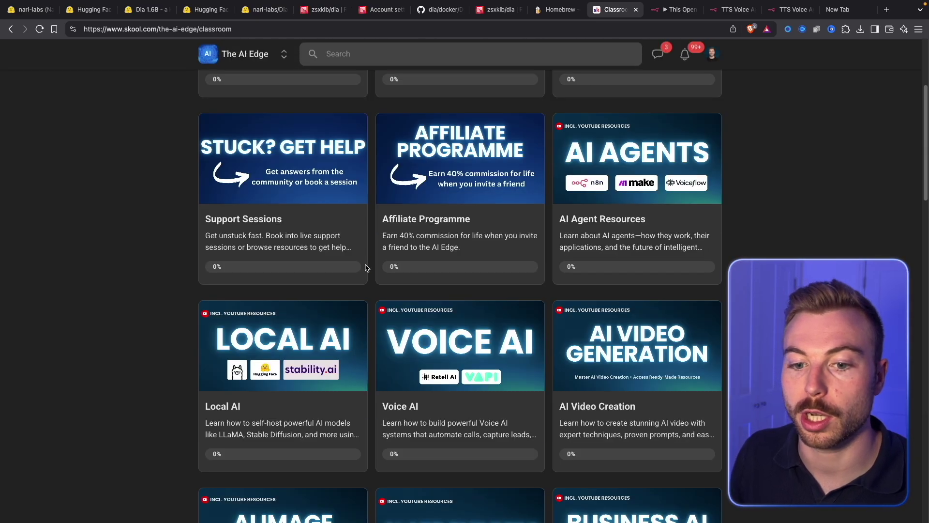
{"action": "left_click", "coordinate": [300, 342]}
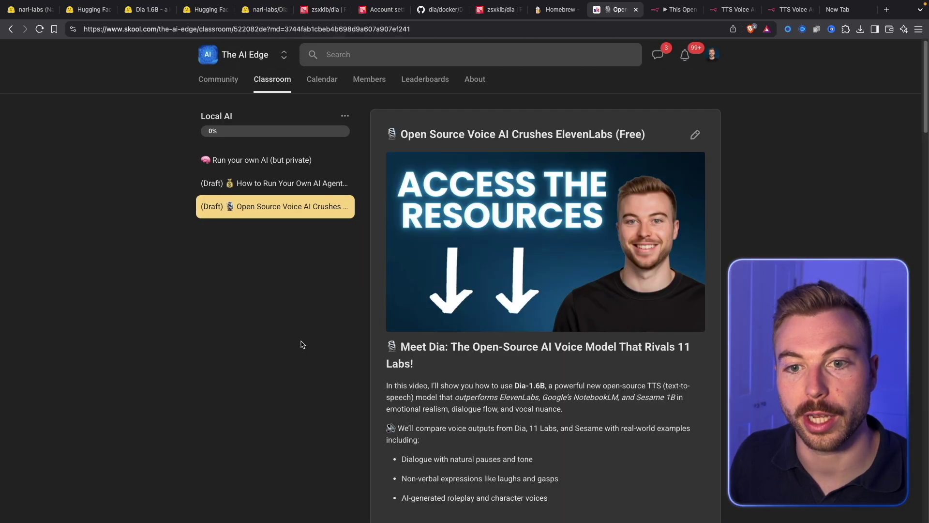
- Read through the open-source voice AI lesson's Easiest and Medium version sections, including the Replicate cURL request and AI Agent prompt
{"action": "left_click_drag", "start_coordinate": [401, 134], "coordinate": [614, 132]}
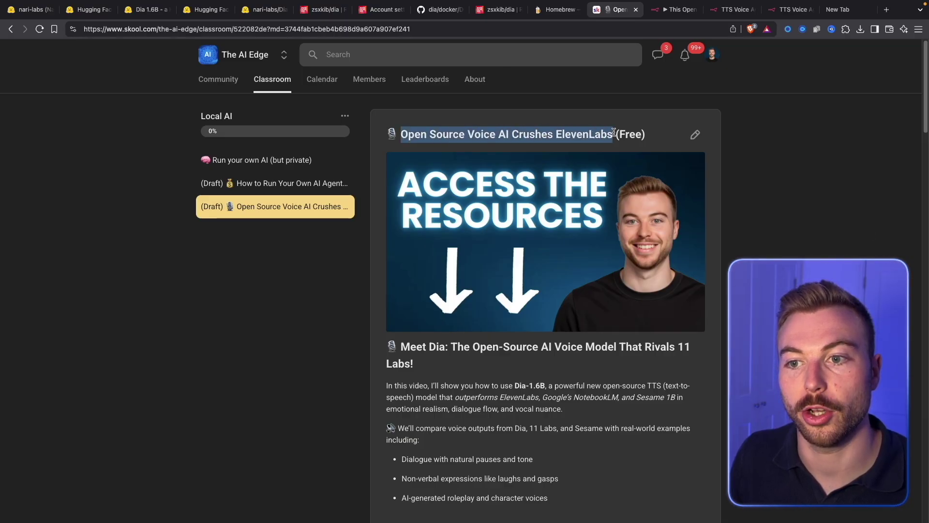
{"action": "scroll", "coordinate": [593, 306], "scroll_direction": "down", "scroll_amount": 15}
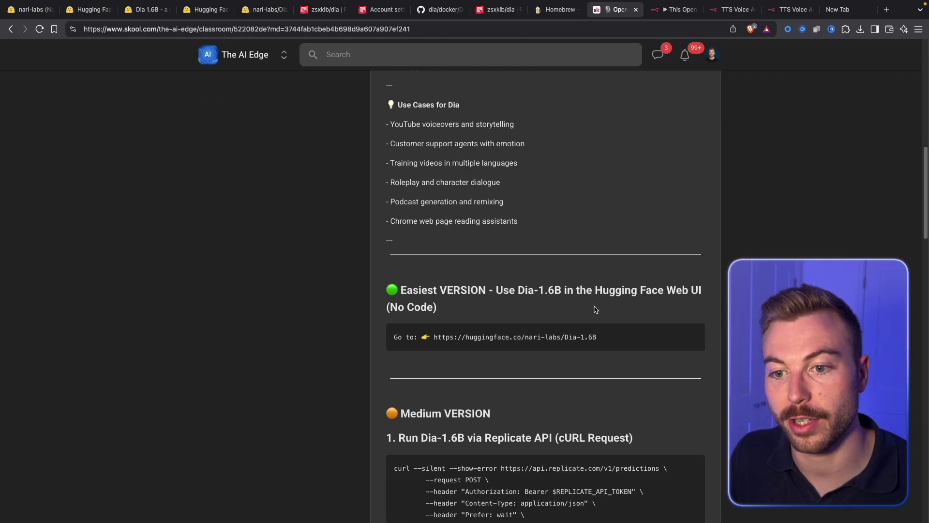
{"action": "scroll", "coordinate": [461, 207], "scroll_direction": "down", "scroll_amount": 2}
{"action": "left_click_drag", "start_coordinate": [454, 127], "coordinate": [398, 108]}
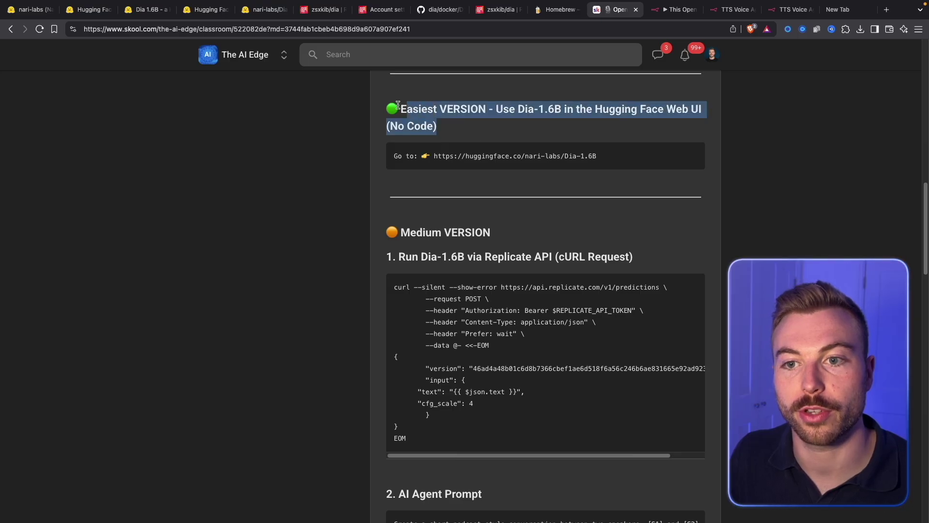
{"action": "scroll", "coordinate": [485, 255], "scroll_direction": "down", "scroll_amount": 1}
{"action": "scroll", "coordinate": [485, 254], "scroll_direction": "down", "scroll_amount": 4}
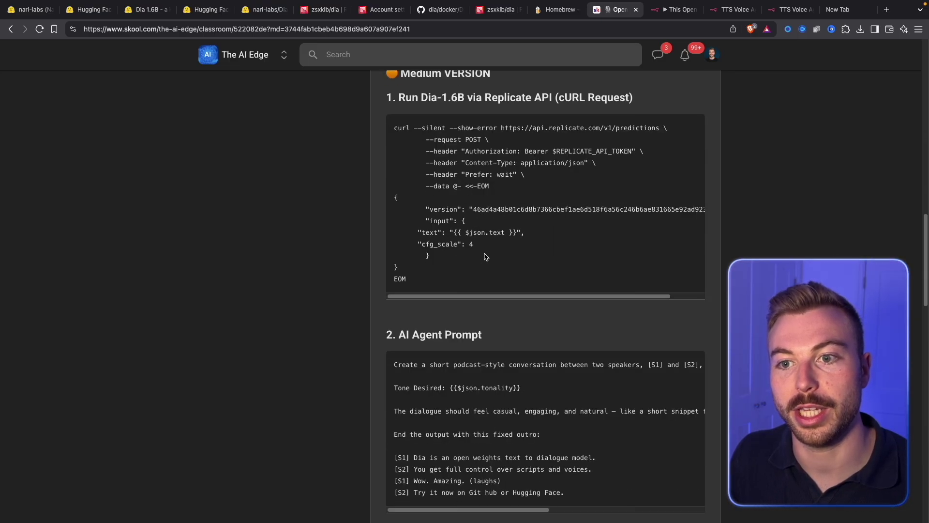
{"action": "scroll", "coordinate": [461, 318], "scroll_direction": "down", "scroll_amount": 9}
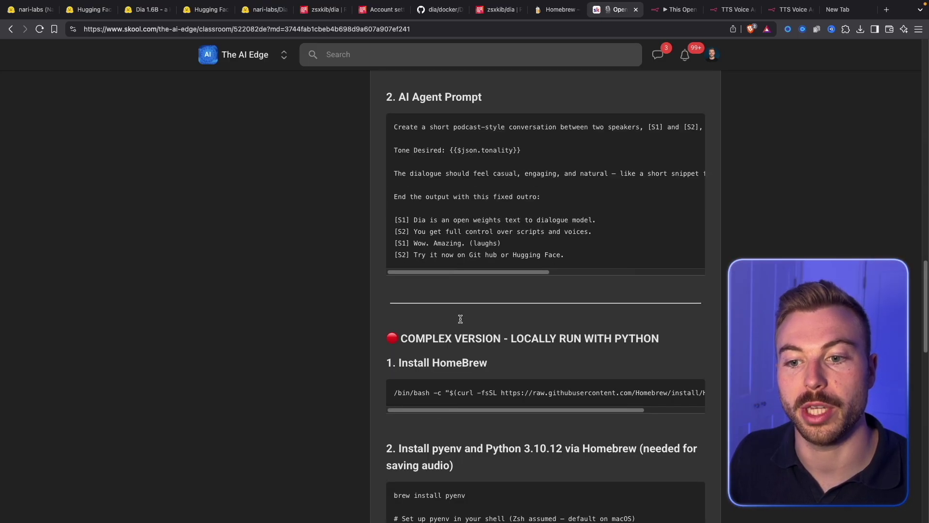
- Highlight the Complex Version heading for running locally with Python and its Install HomeBrew step in the lesson
{"action": "scroll", "coordinate": [461, 321], "scroll_direction": "down", "scroll_amount": 1}
{"action": "left_click_drag", "start_coordinate": [409, 162], "coordinate": [514, 162]}
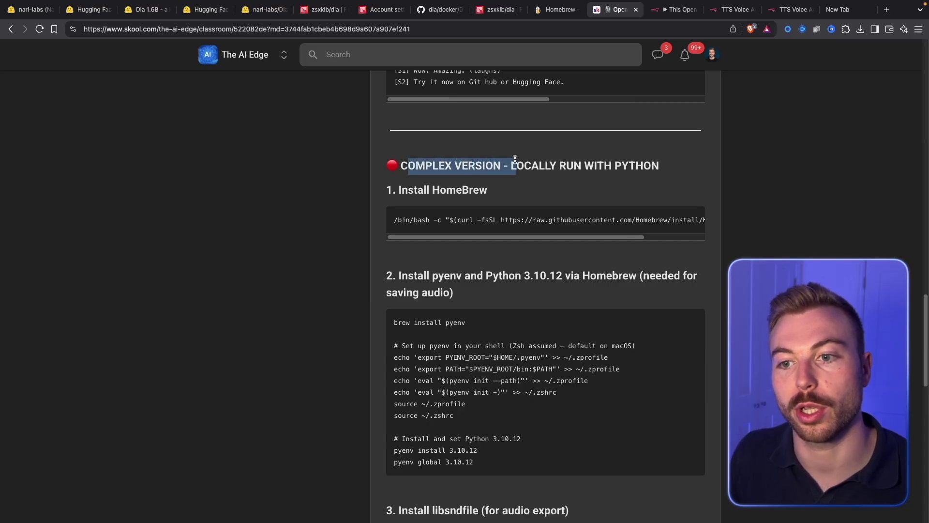
{"action": "scroll", "coordinate": [515, 165], "scroll_direction": "down", "scroll_amount": 1}
{"action": "scroll", "coordinate": [515, 165], "scroll_direction": "down", "scroll_amount": 1}
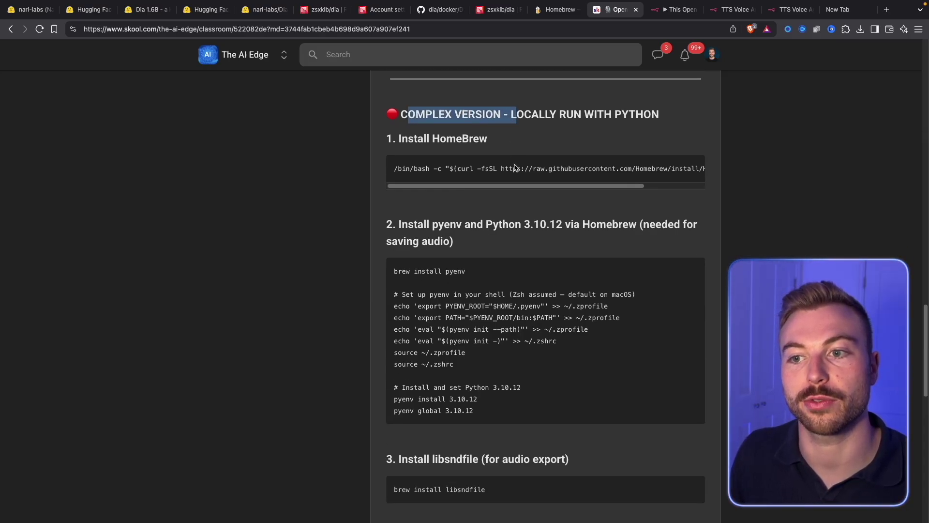
{"action": "left_click", "coordinate": [502, 139]}
{"action": "left_click_drag", "start_coordinate": [502, 139], "coordinate": [400, 138]}
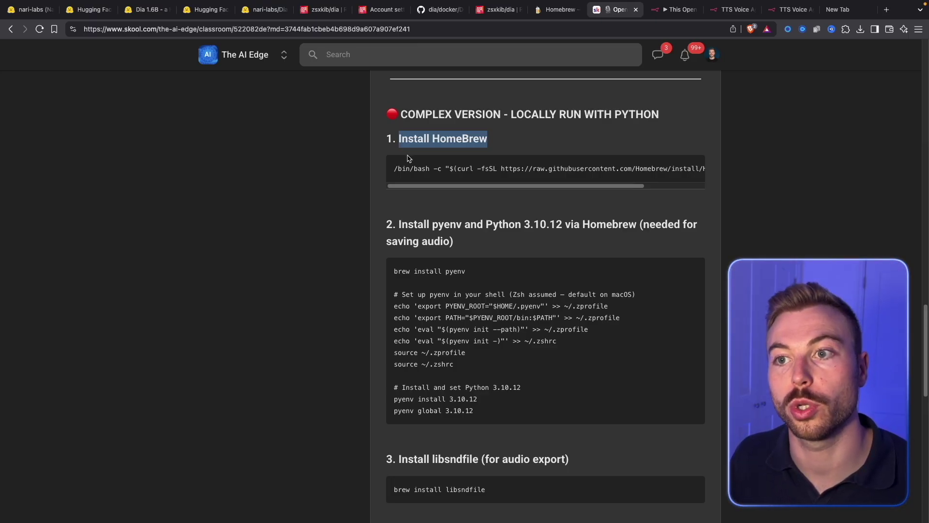
- Switch to the Homebrew website, highlight the Install Homebrew heading, and copy the install command
{"action": "key", "text": "ctrl+shift+Tab"}
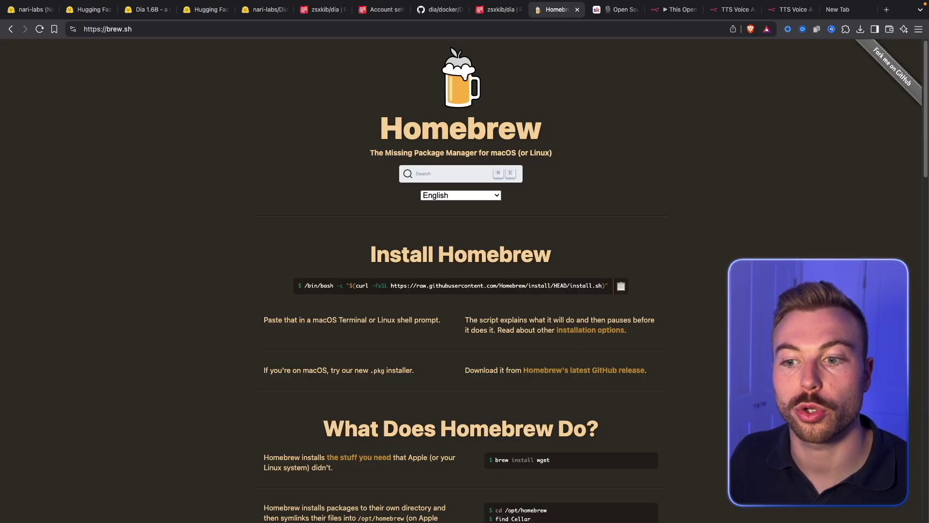
{"action": "scroll", "coordinate": [719, 254], "scroll_direction": "down", "scroll_amount": 3}
{"action": "left_click_drag", "start_coordinate": [370, 139], "coordinate": [556, 137]}
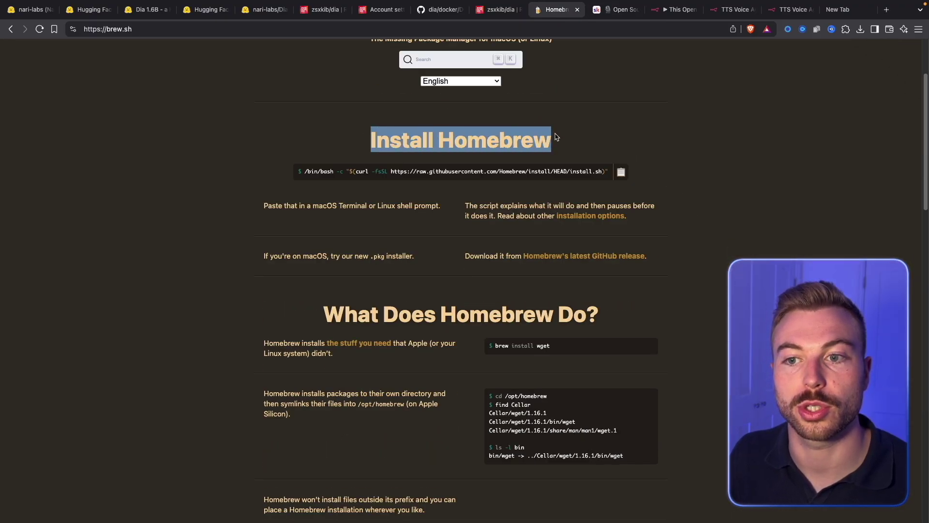
{"action": "left_click", "coordinate": [622, 172]}
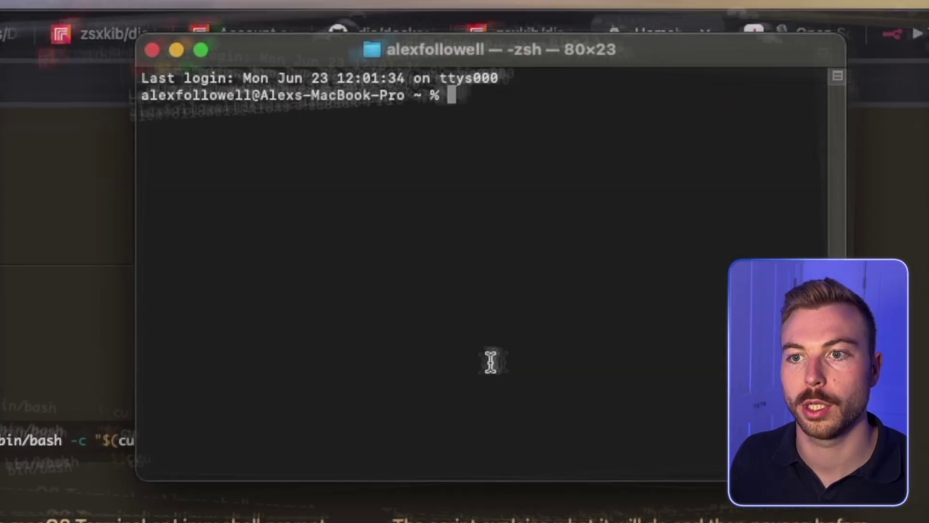
- In Terminal, run the copied Homebrew install command, enter the account password, and continue the installation
{"action": "key", "text": "super+v"}
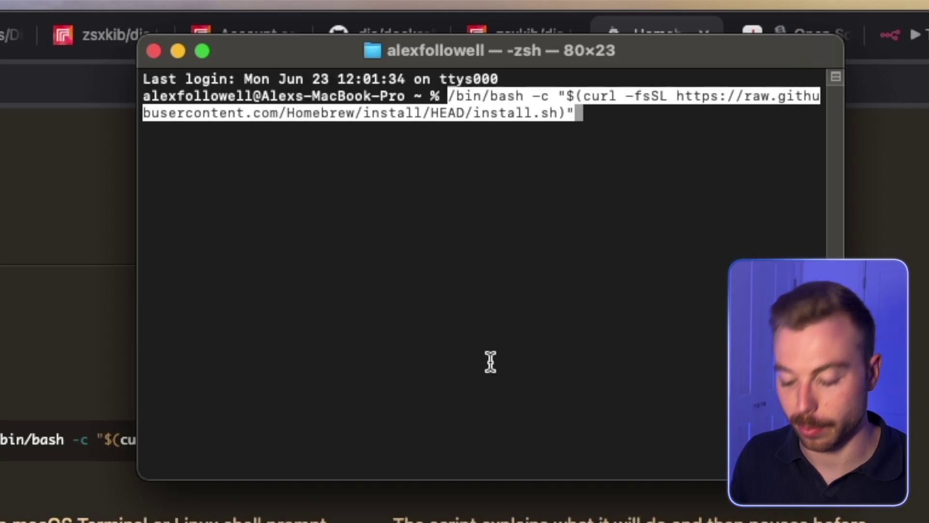
{"action": "key", "text": "Return"}
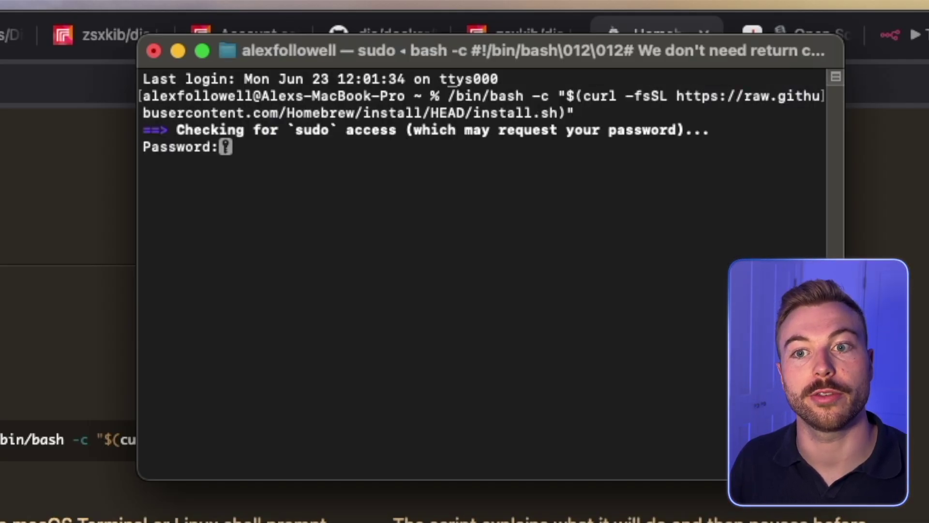
{"action": "key", "text": "Return"}
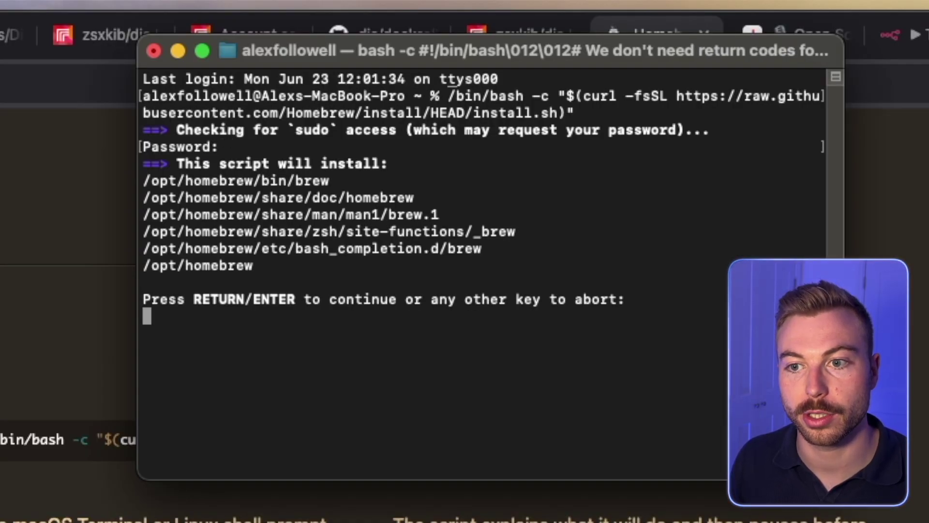
{"action": "key", "text": "Return"}
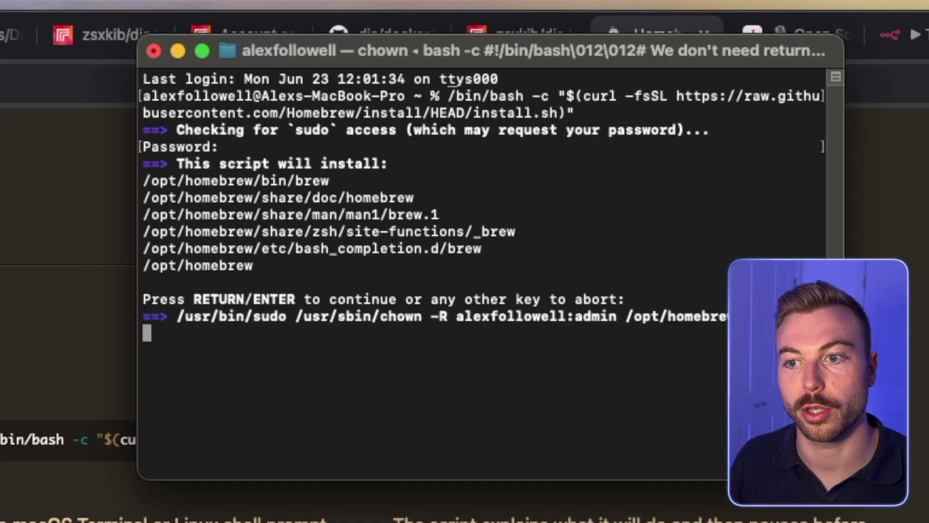
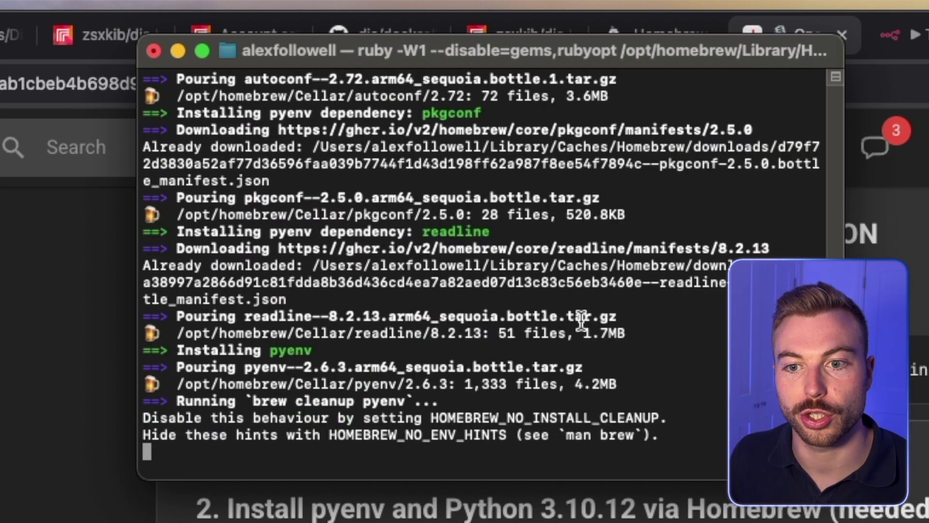
- Copy the four pyenv echo lines from the lesson, run them in Terminal, and reload ~/.zprofile and ~/.zshrc with source
{"action": "key", "text": "super+Tab"}
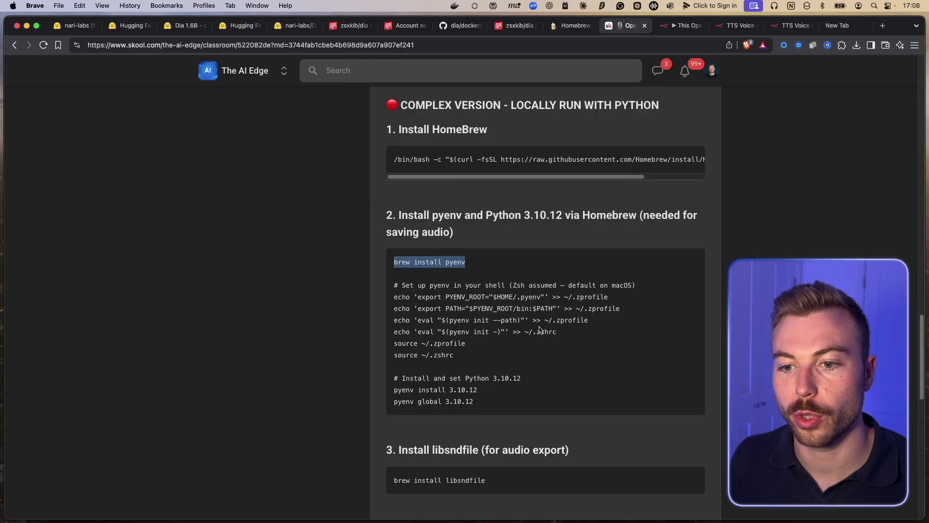
{"action": "left_click_drag", "start_coordinate": [558, 332], "coordinate": [391, 300]}
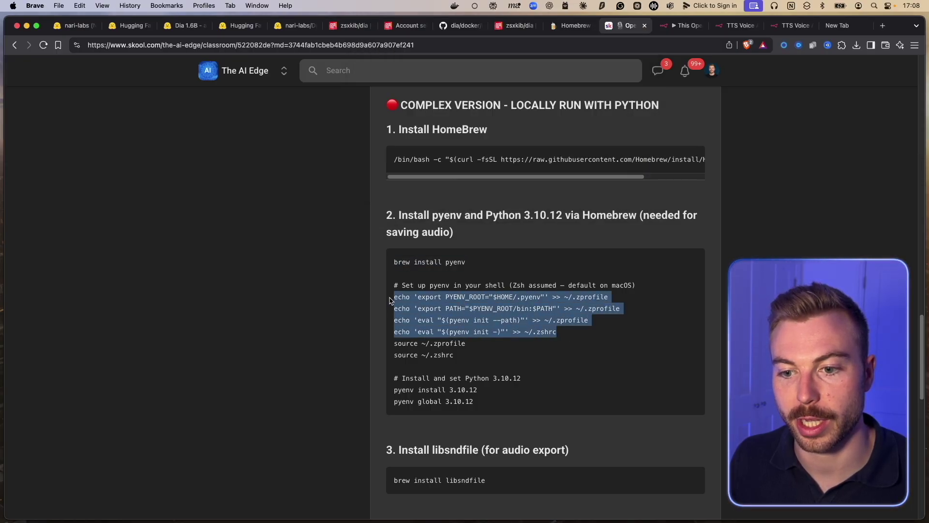
{"action": "key", "text": "super+c"}
{"action": "key", "text": "super+Tab"}
{"action": "key", "text": "super+v"}
{"action": "key", "text": "Return"}
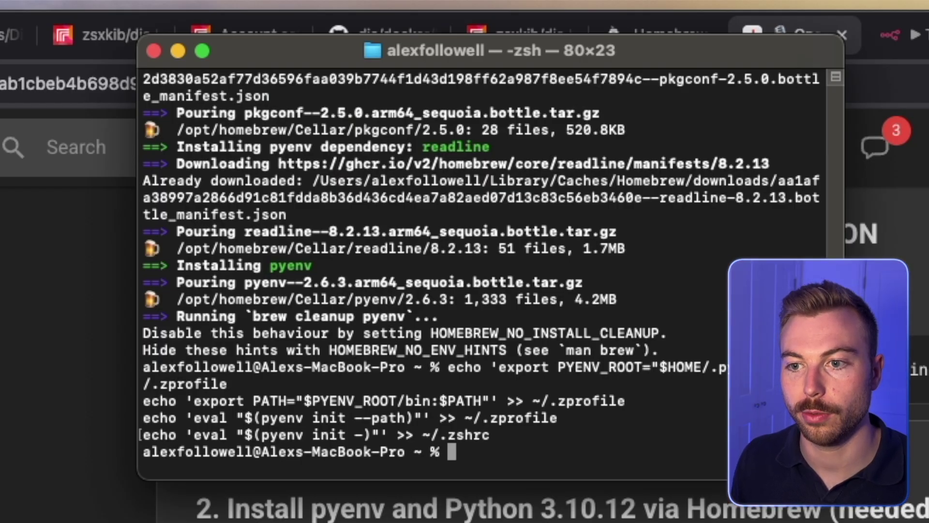
{"action": "key", "text": "super+v"}
{"action": "key", "text": "Return"}
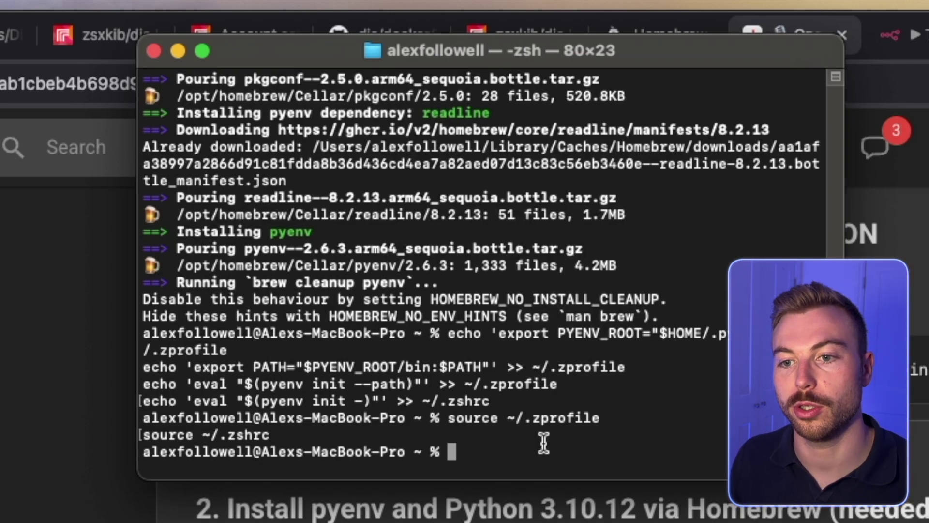
- Install Python 3.10.12 with pyenv and set it as the global version, and run brew install libsndfile from the lesson
{"action": "key", "text": "super+v"}
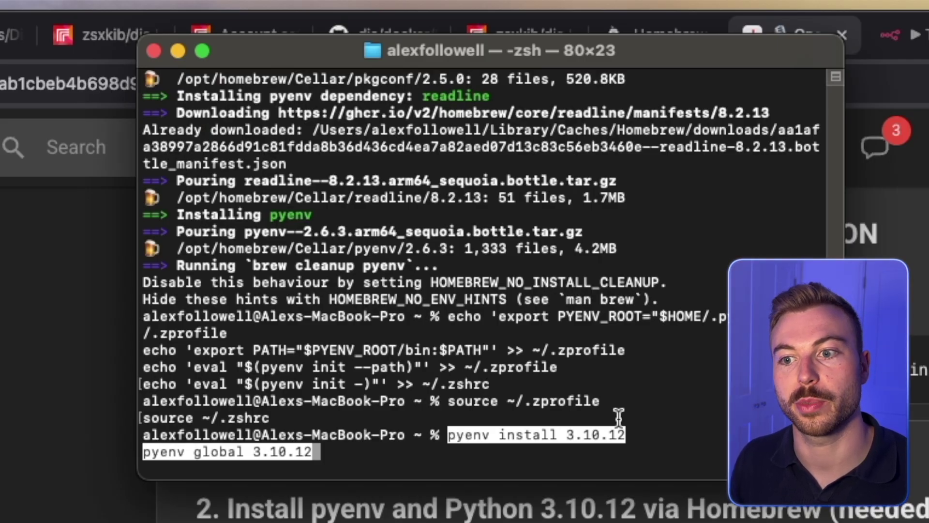
{"action": "key", "text": "Return"}
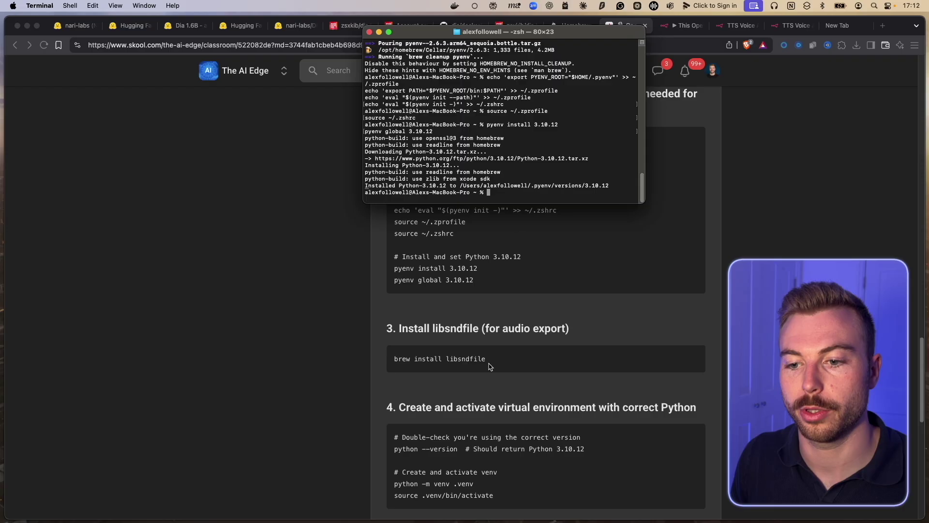
{"action": "left_click", "coordinate": [493, 363]}
{"action": "left_click_drag", "start_coordinate": [496, 361], "coordinate": [390, 363]}
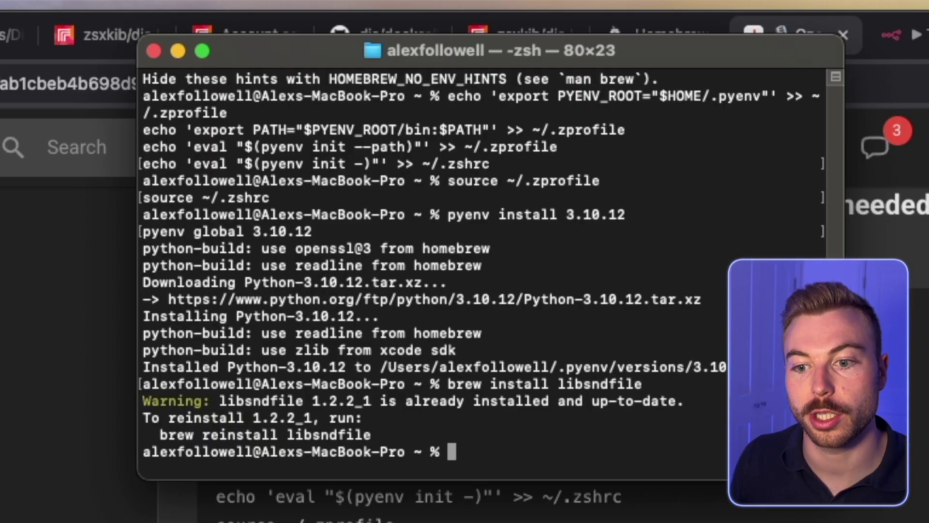
- Check the active Python version in Terminal with python --version and highlight the result
{"action": "scroll", "coordinate": [339, 503], "scroll_direction": "down", "scroll_amount": 3}
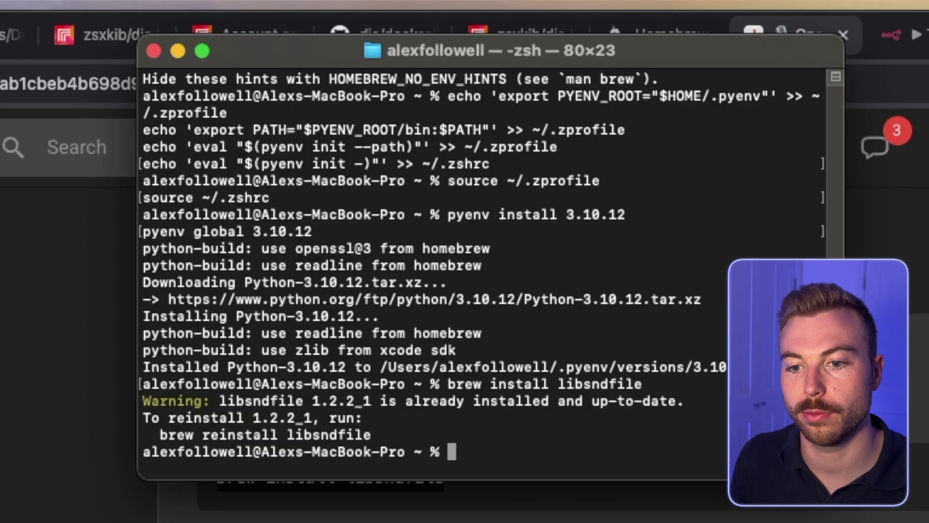
{"action": "type", "text": "python --version"}
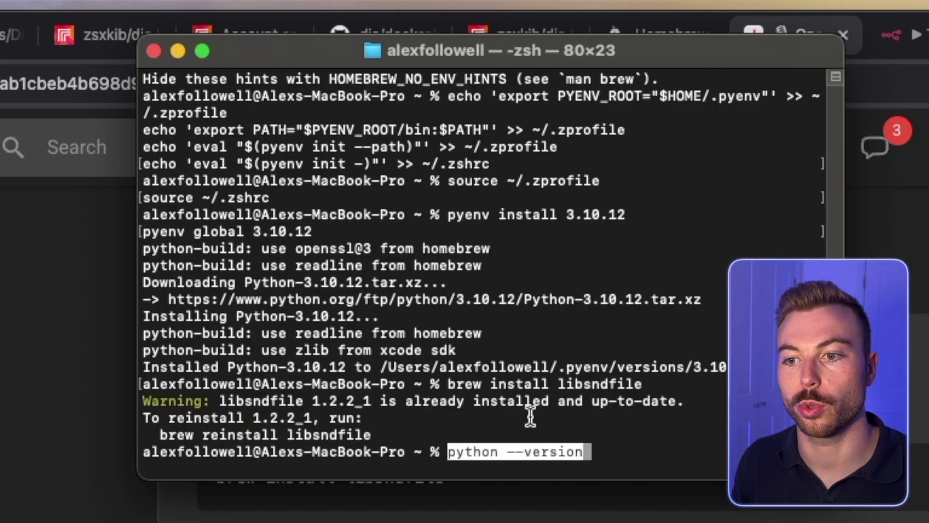
{"action": "key", "text": "Return"}
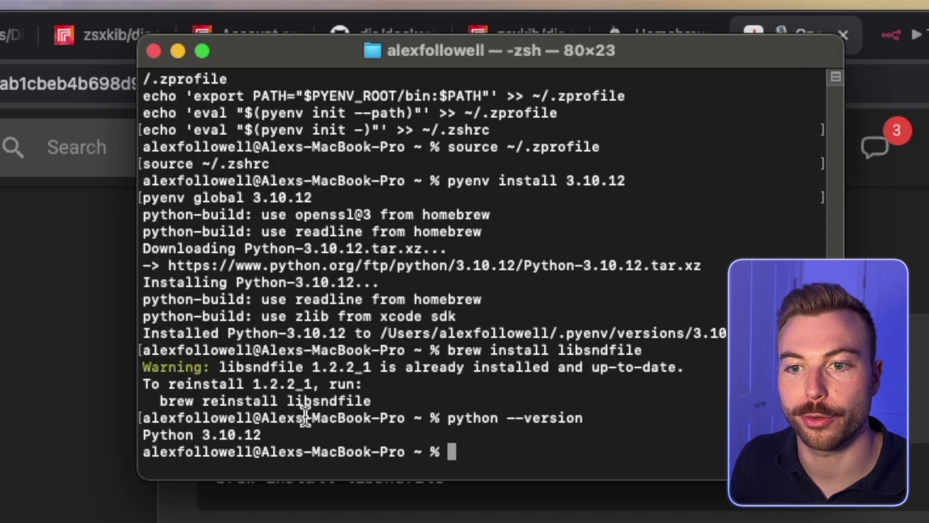
{"action": "left_click_drag", "start_coordinate": [263, 436], "coordinate": [131, 436]}
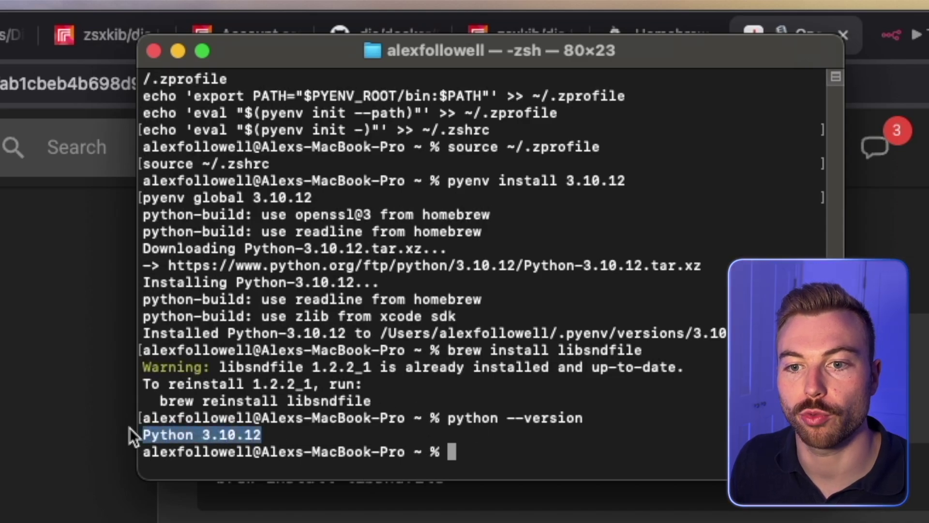
{"action": "left_click", "coordinate": [352, 401]}
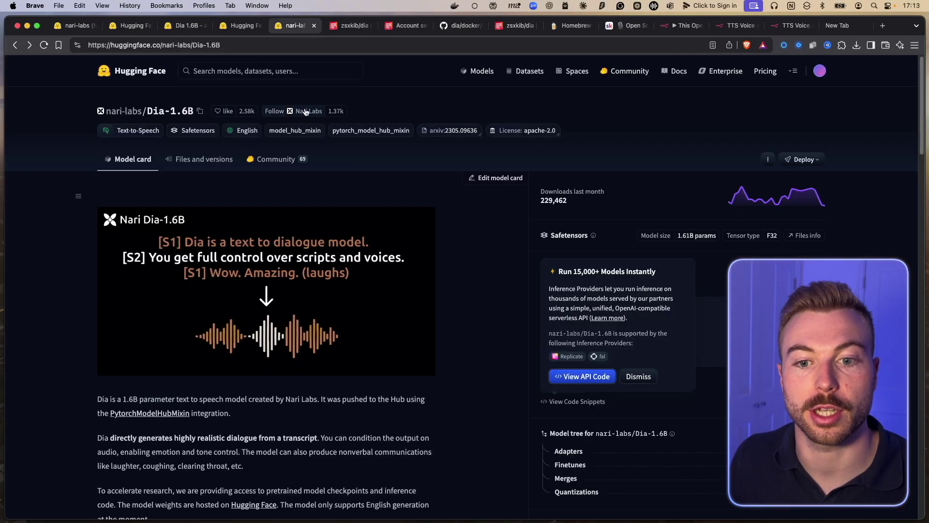
- Switch to the Dia-1.6B model card on Hugging Face and examine its TODO / Future Work section
{"action": "scroll", "coordinate": [343, 273], "scroll_direction": "down", "scroll_amount": 20}
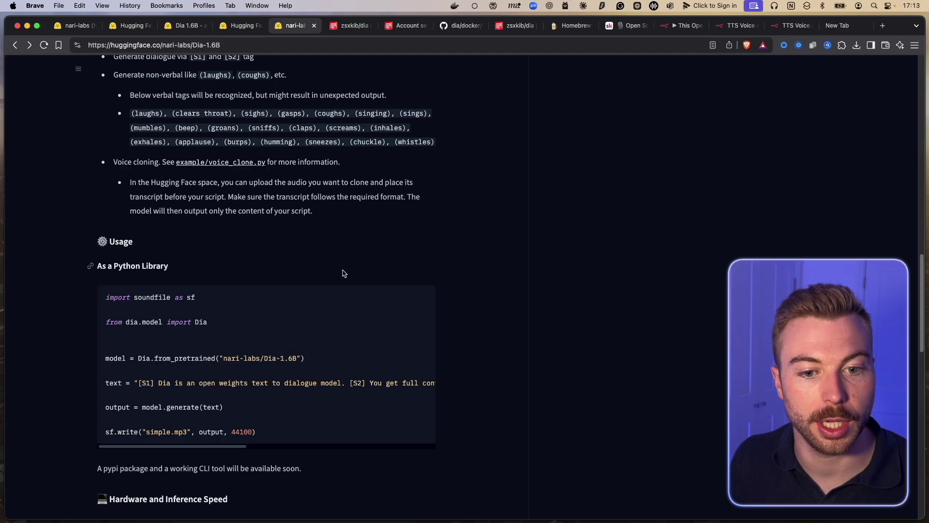
{"action": "scroll", "coordinate": [343, 273], "scroll_direction": "down", "scroll_amount": 15}
{"action": "scroll", "coordinate": [113, 290], "scroll_direction": "up", "scroll_amount": 5}
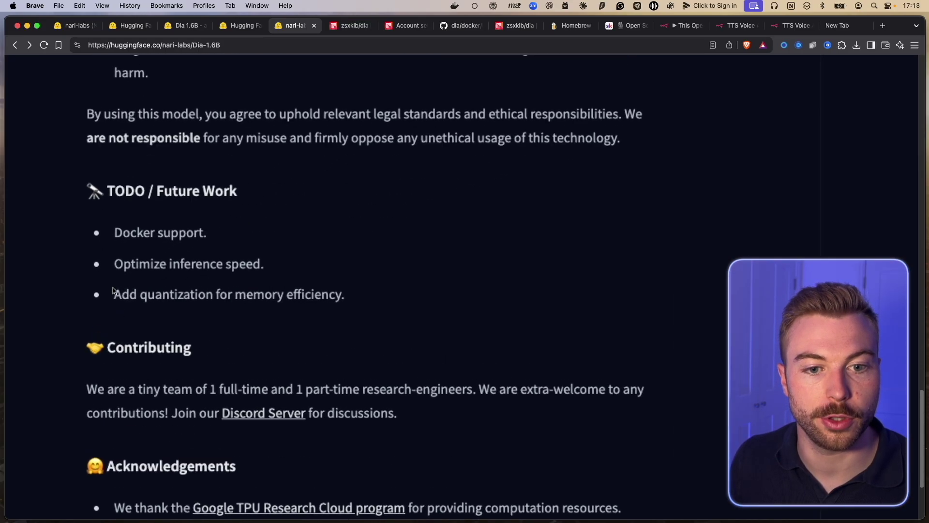
{"action": "scroll", "coordinate": [113, 290], "scroll_direction": "up", "scroll_amount": 3}
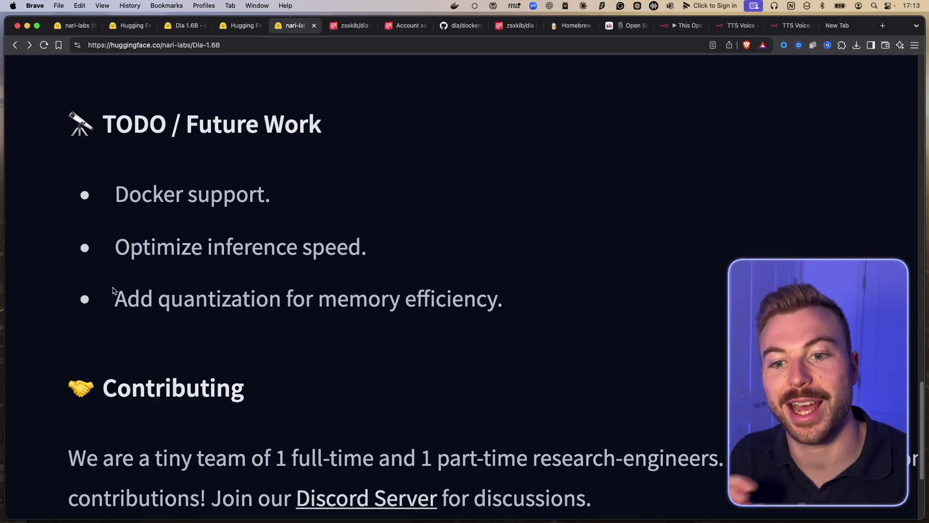
{"action": "scroll", "coordinate": [113, 291], "scroll_direction": "down", "scroll_amount": 8}
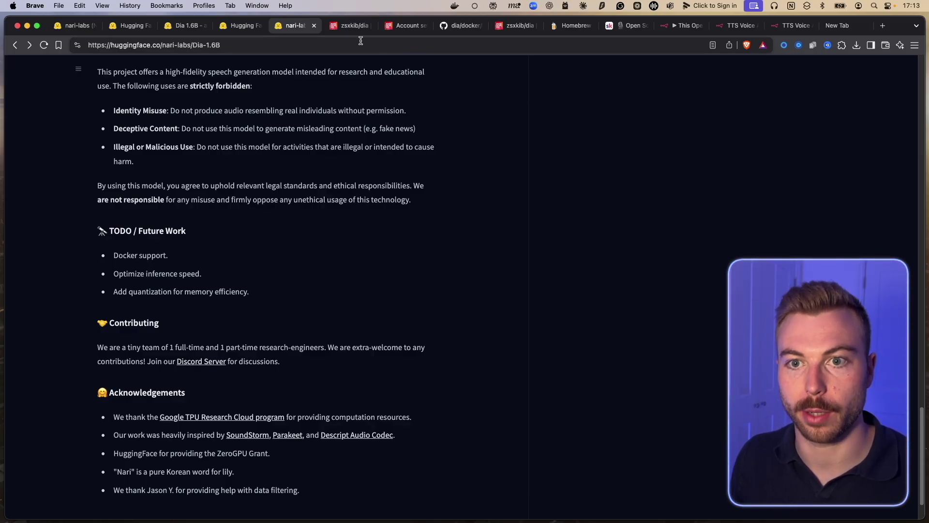
- Copy python -m venv .venv and source .venv/bin/activate from the Skool lesson and run them in Terminal
{"action": "left_click", "coordinate": [618, 27]}
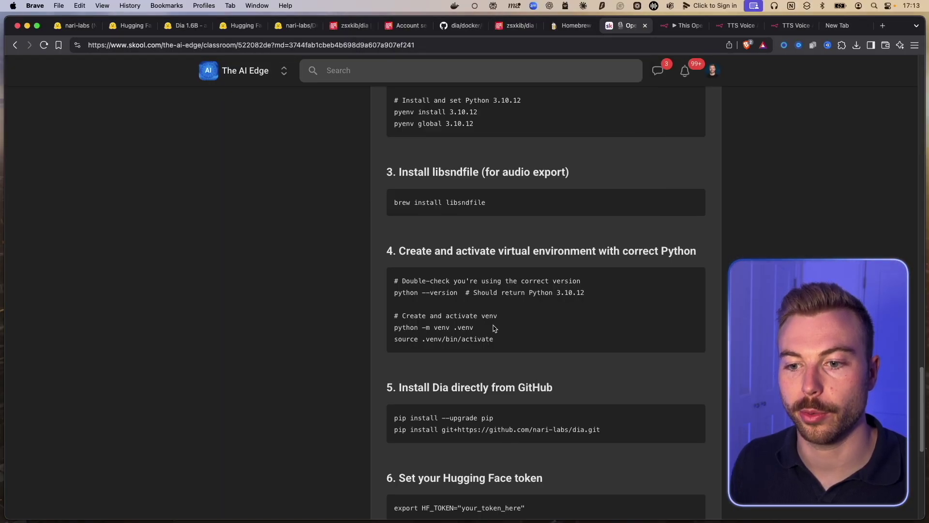
{"action": "left_click_drag", "start_coordinate": [475, 327], "coordinate": [394, 326]}
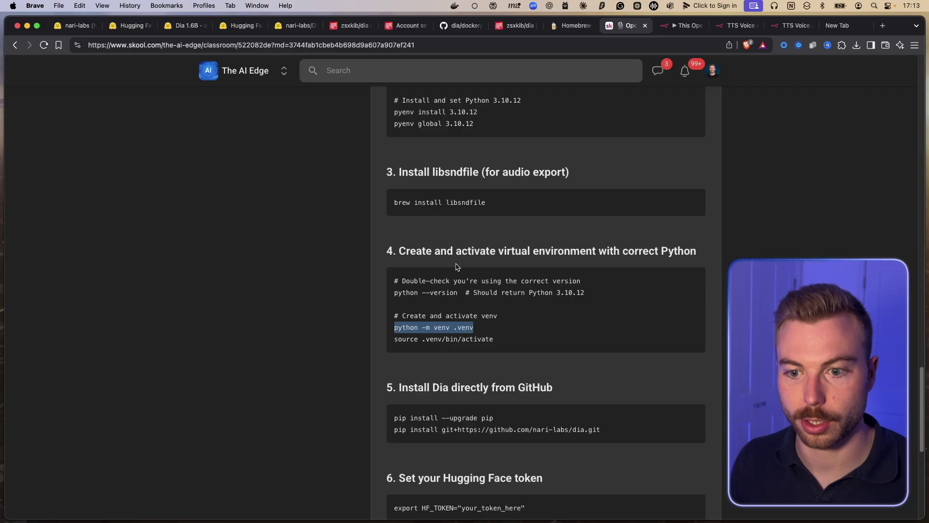
{"action": "left_click_drag", "start_coordinate": [511, 342], "coordinate": [378, 328]}
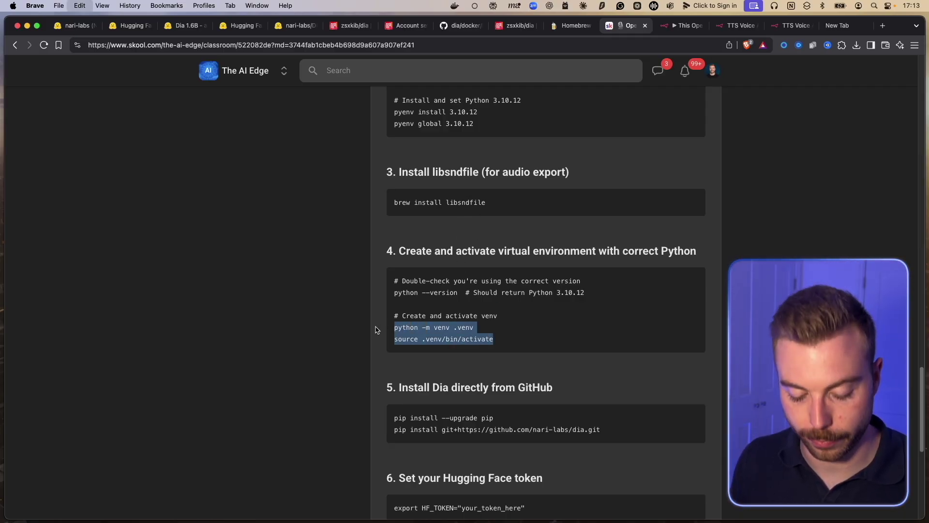
{"action": "key", "text": "super+c"}
{"action": "key", "text": "ctrl+Up"}
{"action": "left_click", "coordinate": [799, 160]}
{"action": "key", "text": "super+v"}
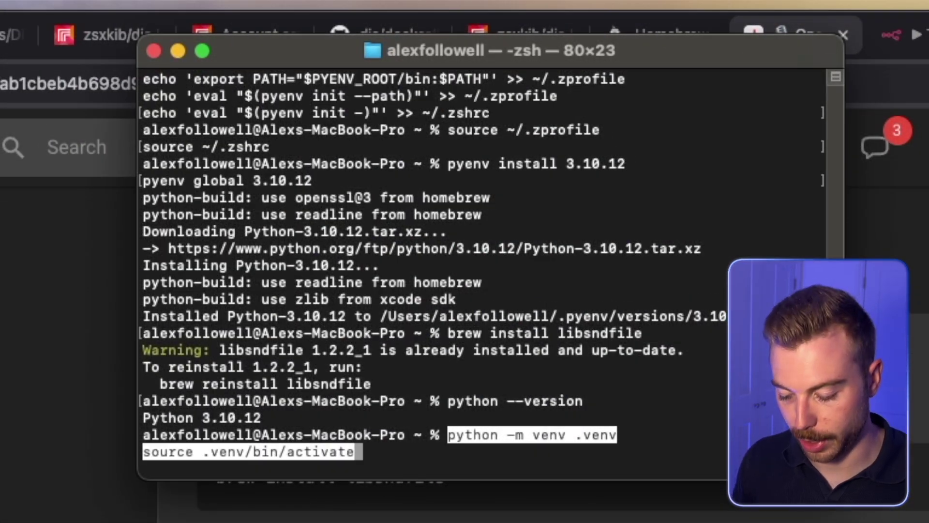
{"action": "key", "text": "Return"}
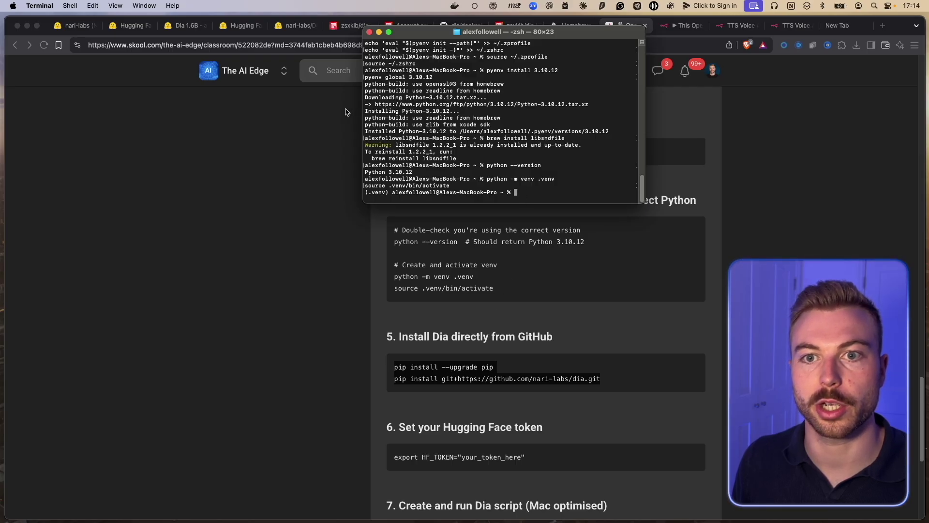
- Review the Dia-1.6B model card on Hugging Face, then open .python-version in the nari-labs/dia GitHub repository and highlight the version
{"action": "left_click", "coordinate": [298, 26]}
{"action": "scroll", "coordinate": [281, 194], "scroll_direction": "up", "scroll_amount": 5}
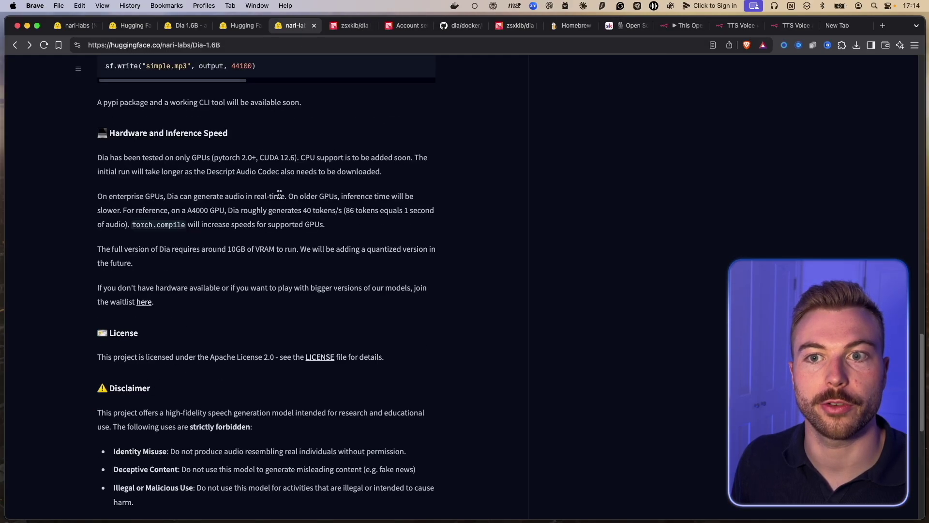
{"action": "scroll", "coordinate": [280, 195], "scroll_direction": "up", "scroll_amount": 10}
{"action": "key", "text": "super+8"}
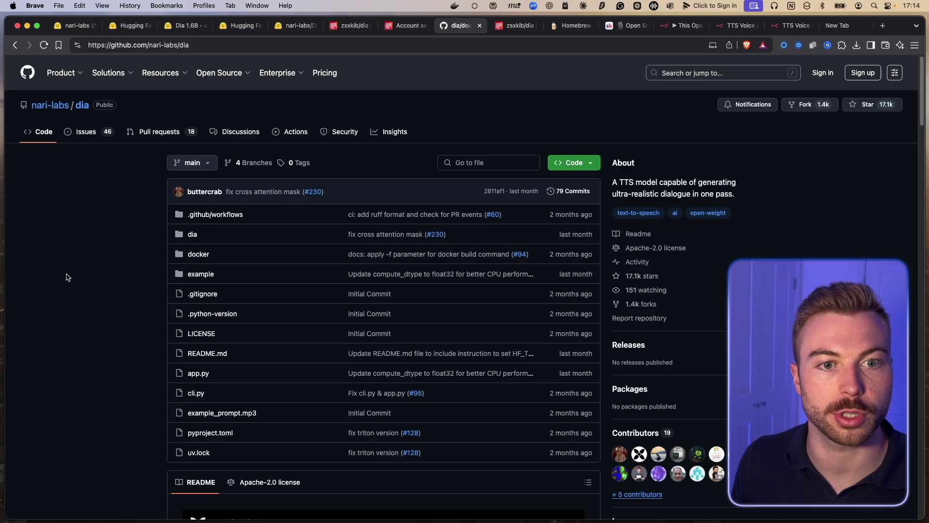
{"action": "scroll", "coordinate": [126, 300], "scroll_direction": "down", "scroll_amount": 2}
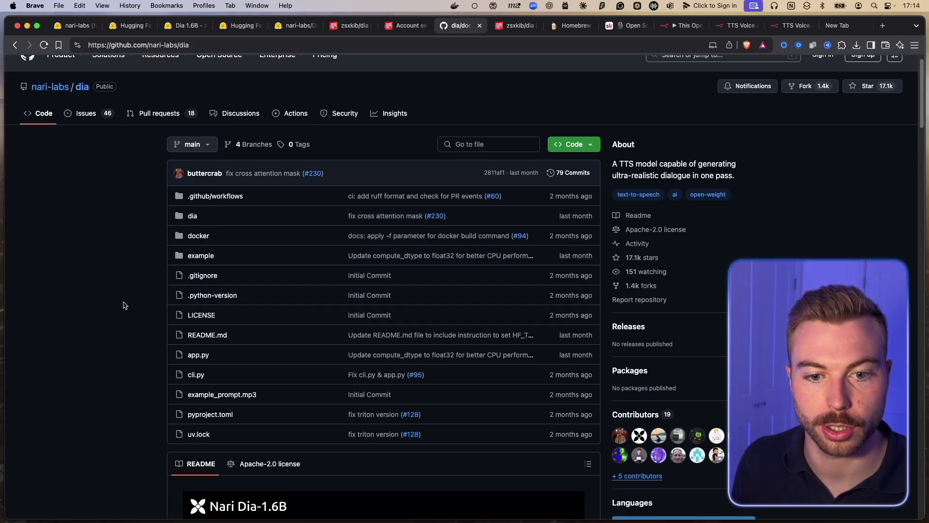
{"action": "left_click", "coordinate": [196, 276]}
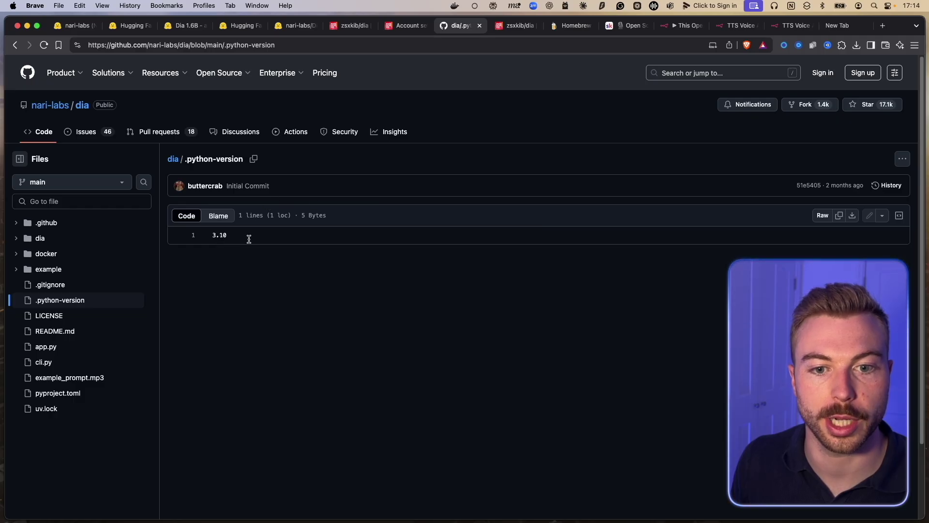
{"action": "left_click_drag", "start_coordinate": [249, 237], "coordinate": [163, 189]}
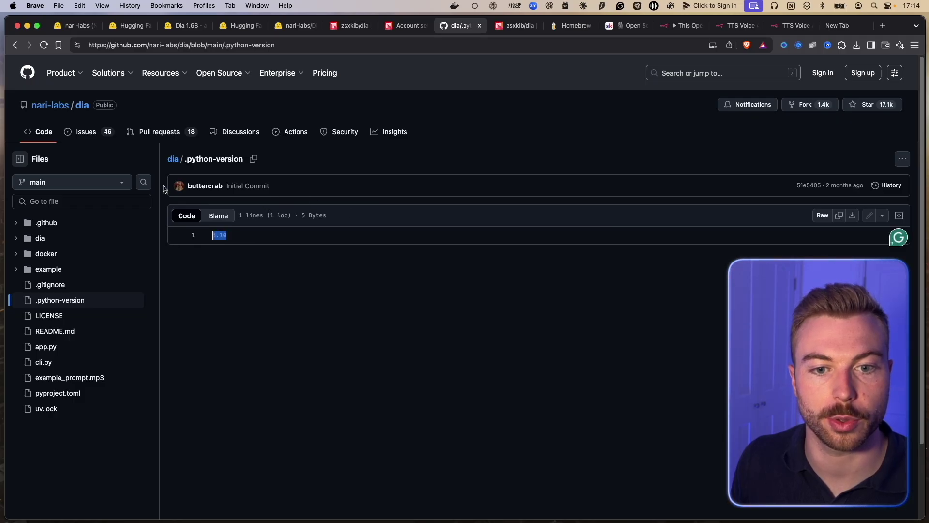
- Return to the nari-labs/dia repository and examine the README's pip installation, HF_TOKEN and Gradio UI sections
{"action": "left_click", "coordinate": [15, 45]}
{"action": "scroll", "coordinate": [398, 320], "scroll_direction": "down", "scroll_amount": 5}
{"action": "scroll", "coordinate": [398, 320], "scroll_direction": "down", "scroll_amount": 15}
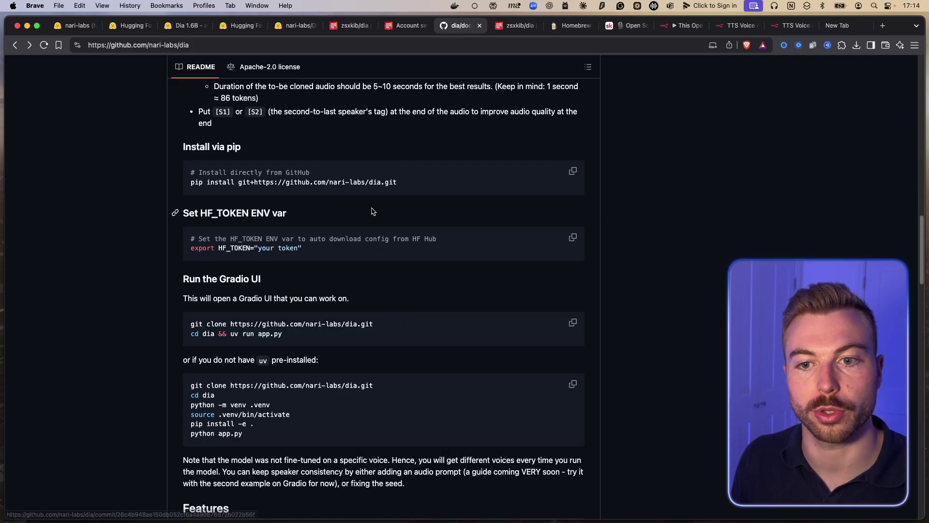
{"action": "scroll", "coordinate": [371, 210], "scroll_direction": "down", "scroll_amount": 2}
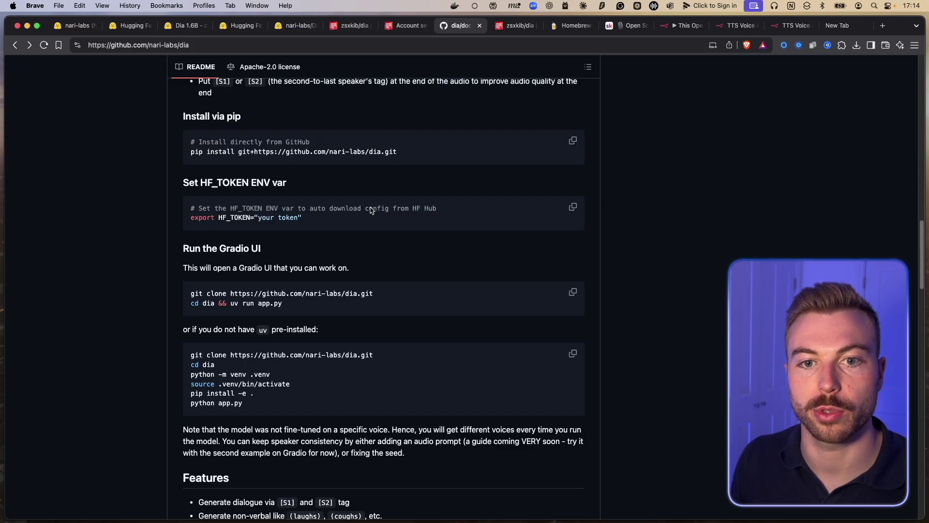
{"action": "scroll", "coordinate": [371, 210], "scroll_direction": "down", "scroll_amount": 2}
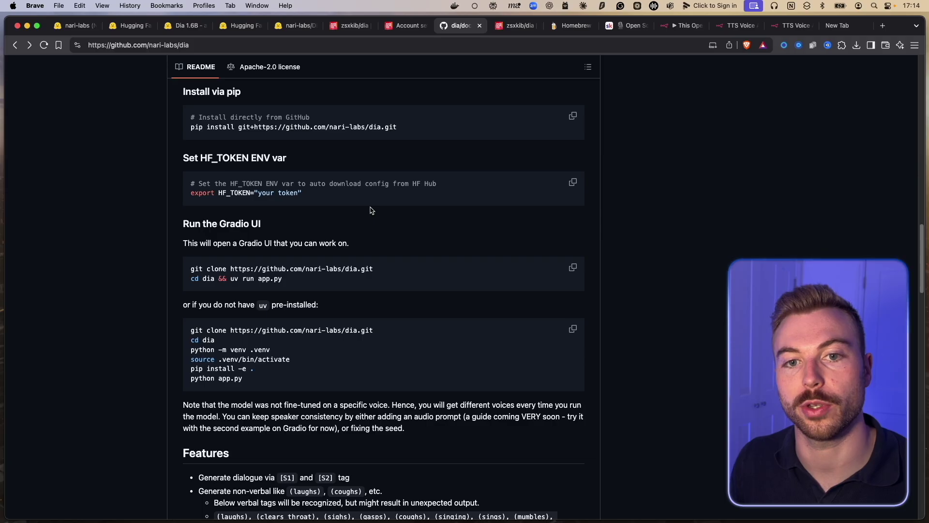
{"action": "key", "text": "ctrl+Up"}
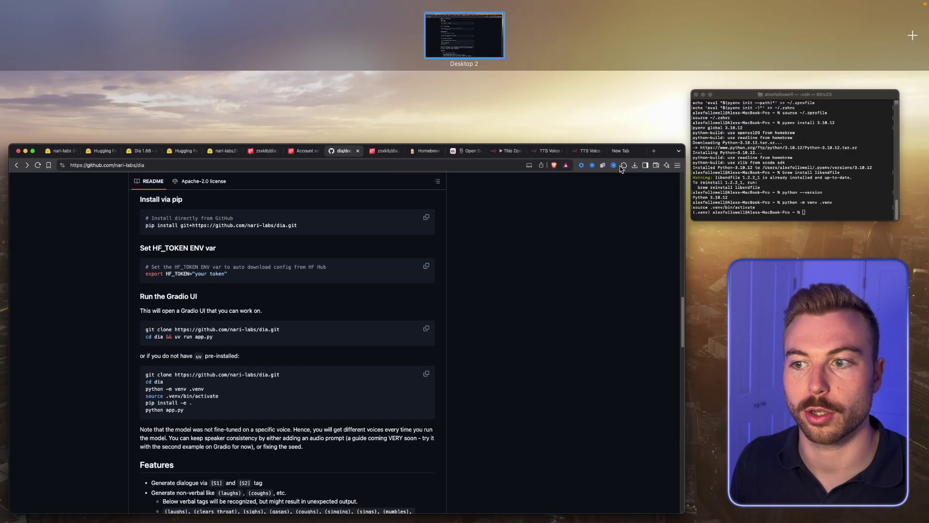
{"action": "left_click", "coordinate": [798, 187]}
{"action": "type", "text": "pip install --upgrade pip pip install git+https://github.com/nari-labs/dia.git"}
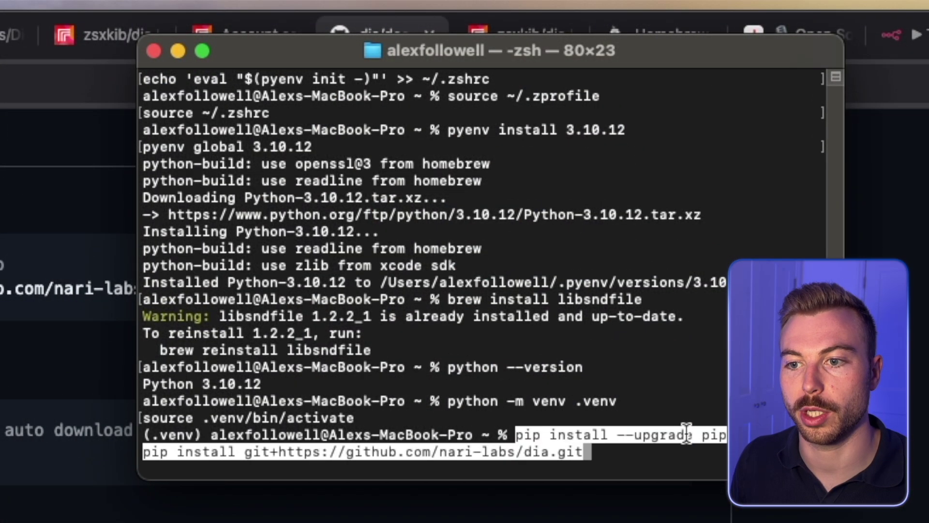
{"action": "key", "text": "Return"}
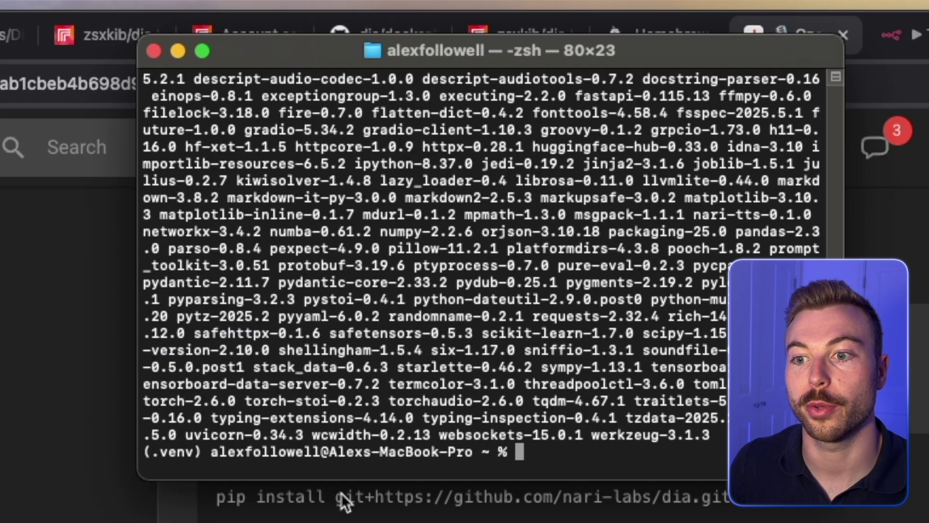
{"action": "scroll", "coordinate": [409, 423], "scroll_direction": "up", "scroll_amount": 20}
{"action": "scroll", "coordinate": [409, 423], "scroll_direction": "up", "scroll_amount": 20}
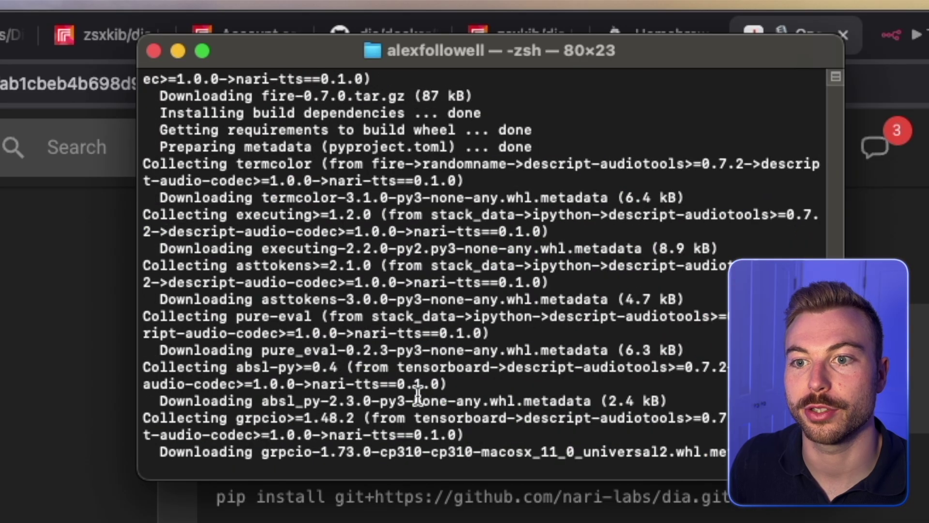
{"action": "scroll", "coordinate": [417, 392], "scroll_direction": "down", "scroll_amount": 15}
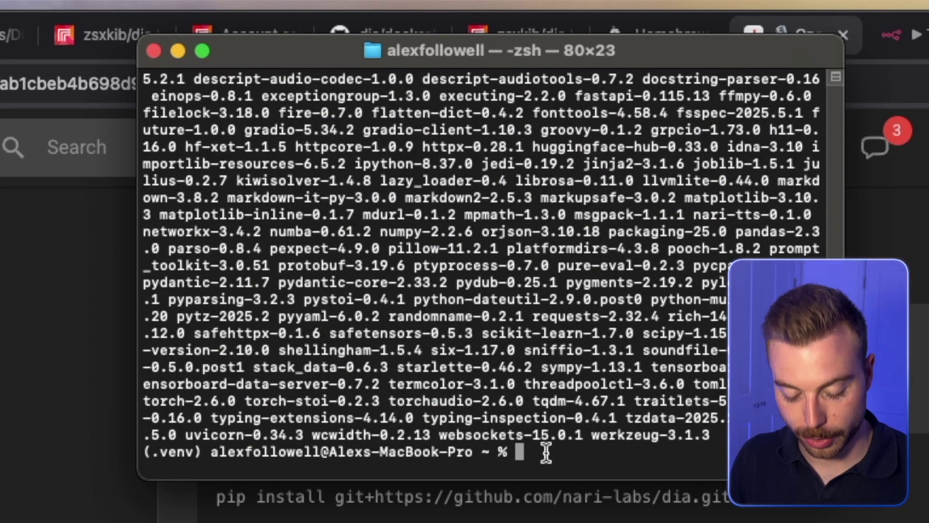
- Insert the export HF_TOKEN="your_token_here" command in Terminal without running it, and reload the Access Tokens page on Hugging Face
{"action": "key", "text": "super+v"}
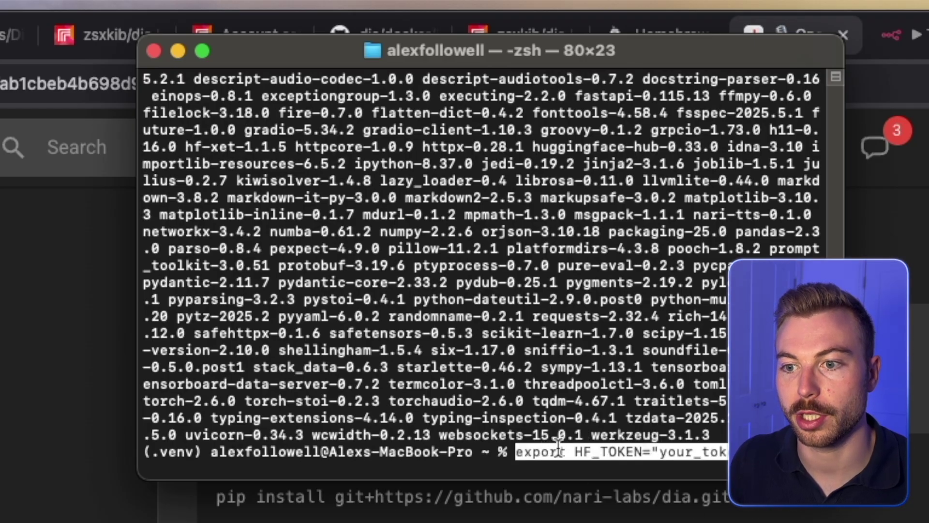
{"action": "key", "text": "Right"}
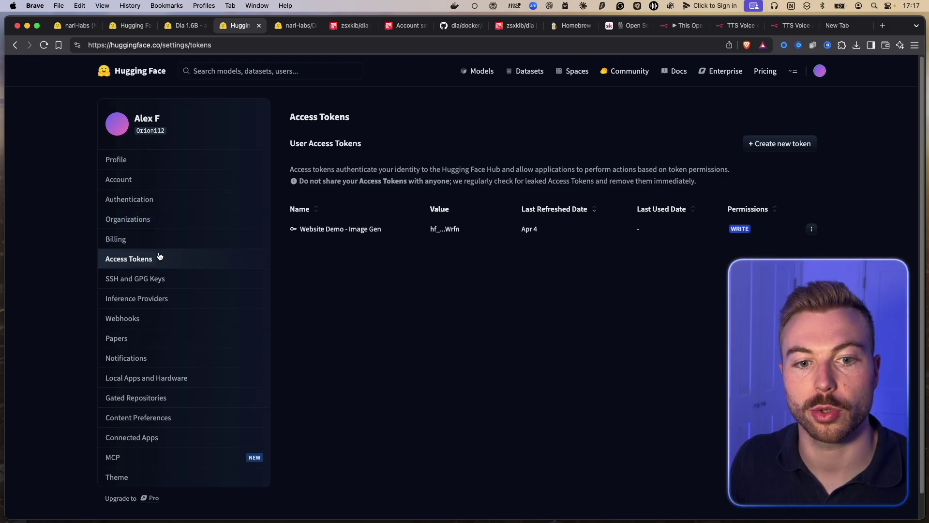
{"action": "left_click", "coordinate": [44, 46]}
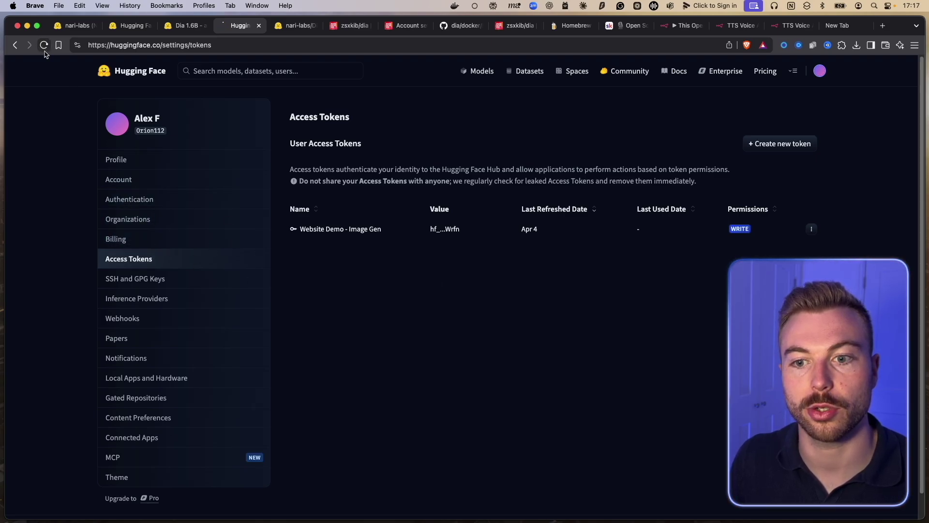
{"action": "left_click", "coordinate": [821, 72]}
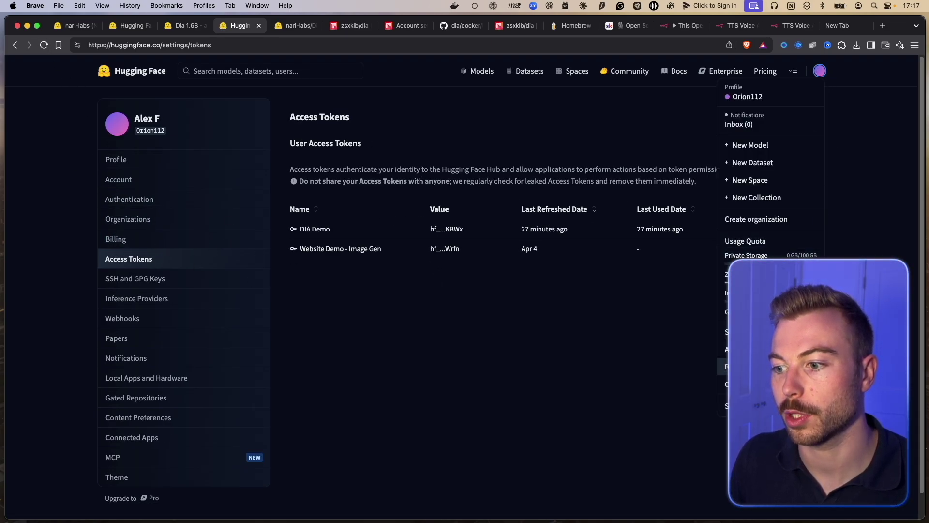
{"action": "left_click", "coordinate": [722, 362]}
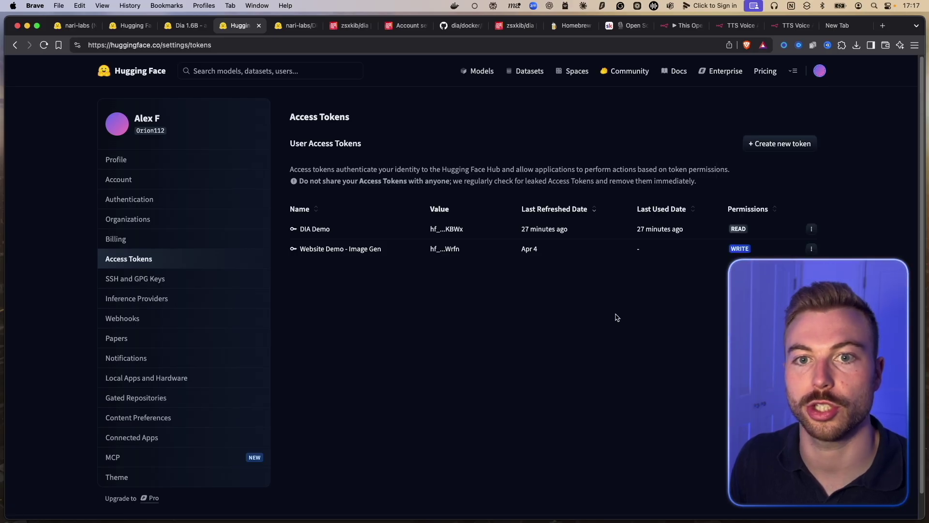
- Create a Read access token named Dia Demo on Hugging Face and copy its value
{"action": "left_click", "coordinate": [781, 144]}
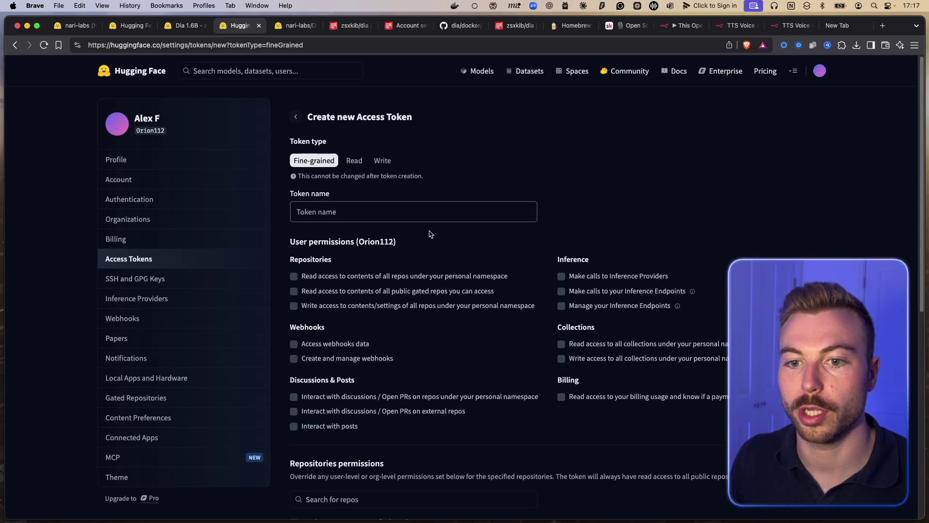
{"action": "left_click", "coordinate": [408, 218]}
{"action": "type", "text": "Dia"}
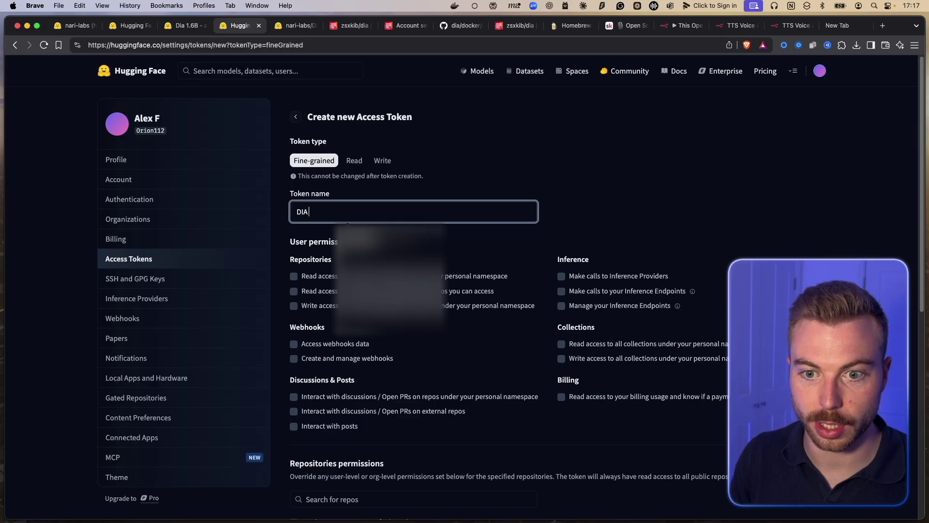
{"action": "type", "text": " Demo"}
{"action": "left_click", "coordinate": [354, 160]}
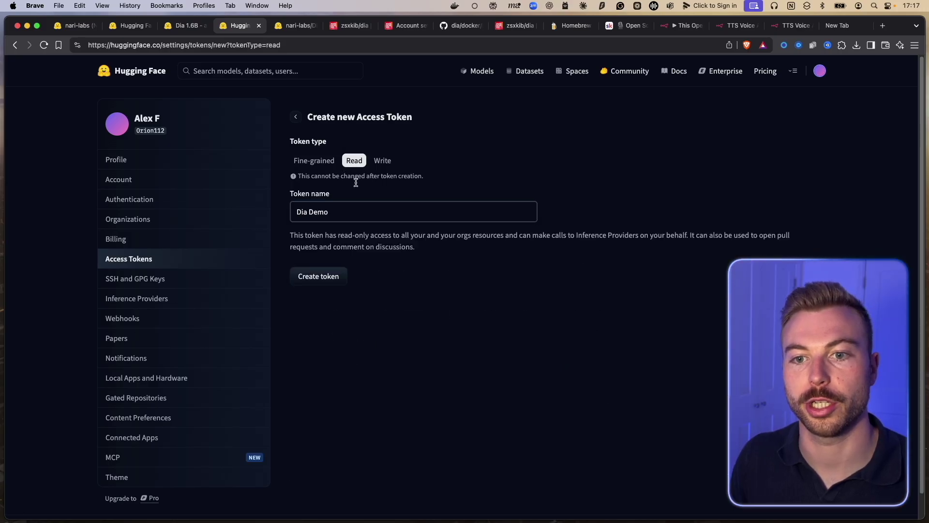
{"action": "left_click", "coordinate": [326, 277]}
{"action": "left_click", "coordinate": [565, 194]}
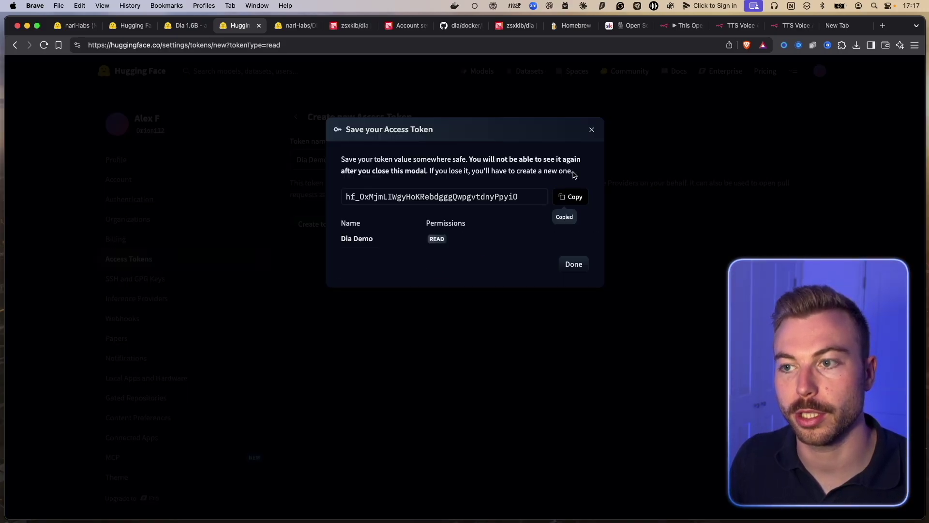
- Replace the your_token_here placeholder in Terminal's export HF_TOKEN command with the copied Hugging Face access token and run it
{"action": "key", "text": "ctrl+Up"}
{"action": "left_click", "coordinate": [734, 166]}
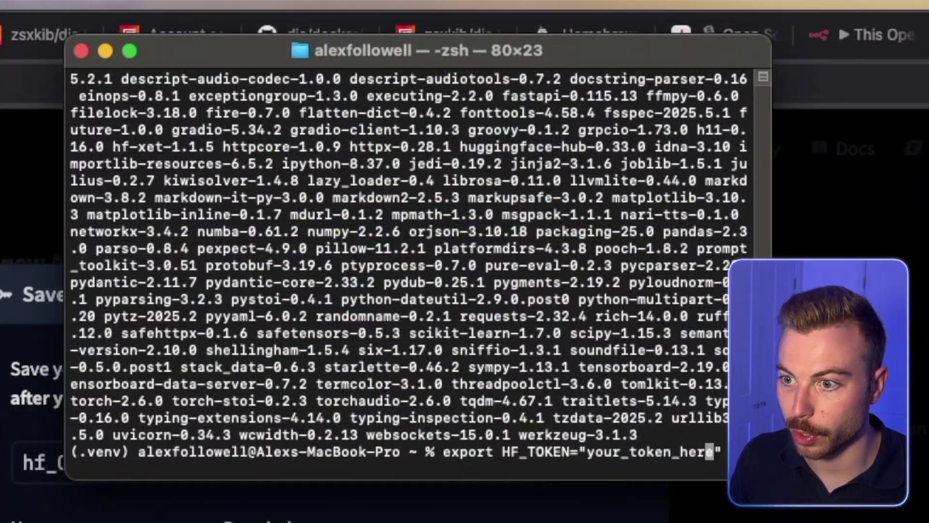
{"action": "key", "text": "BackSpace"}
{"action": "key", "text": "BackSpace"}
{"action": "key", "text": "BackSpace"}
{"action": "key", "text": "BackSpace"}
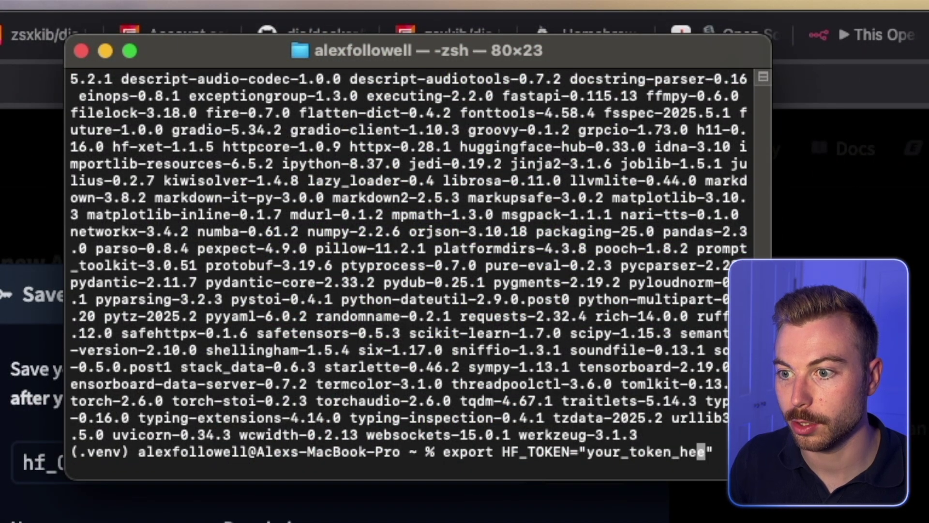
{"action": "key", "text": "BackSpace"}
{"action": "key", "text": "BackSpace"}
{"action": "key", "text": "BackSpace"}
{"action": "key", "text": "BackSpace"}
{"action": "key", "text": "BackSpace"}
{"action": "key", "text": "BackSpace"}
{"action": "key", "text": "BackSpace"}
{"action": "key", "text": "BackSpace"}
{"action": "key", "text": "BackSpace"}
{"action": "key", "text": "BackSpace"}
{"action": "key", "text": "BackSpace"}
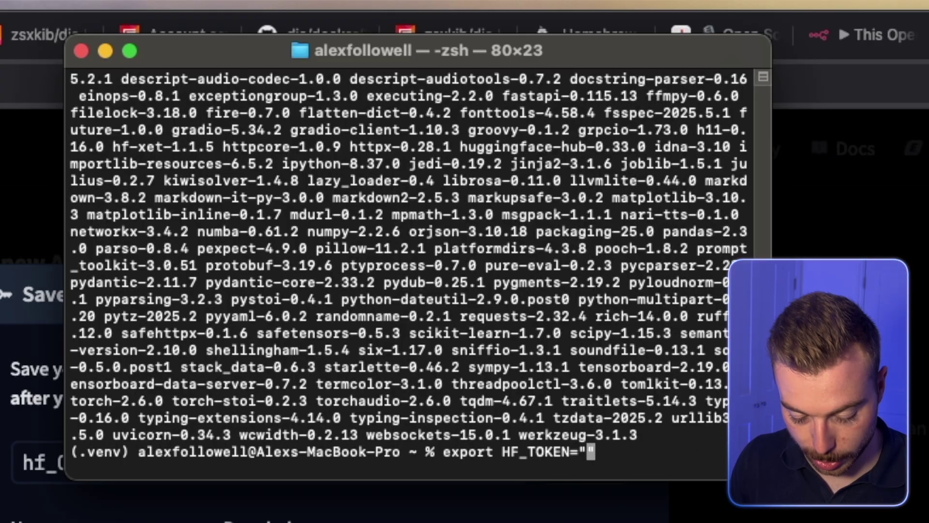
{"action": "key", "text": "super+v"}
{"action": "key", "text": "Return"}
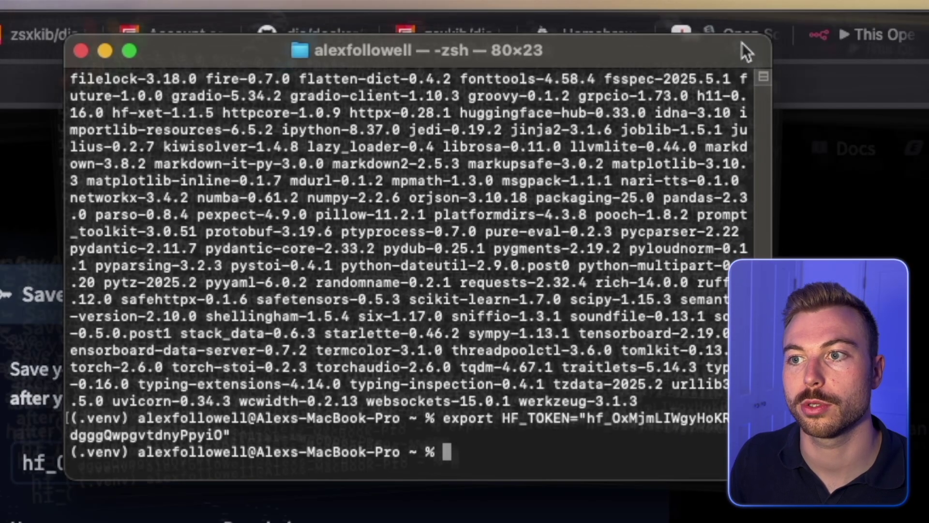
- Switch to the Skool lesson and select the whole Mac-optimised Dia script in section 7
{"action": "key", "text": "super+Tab"}
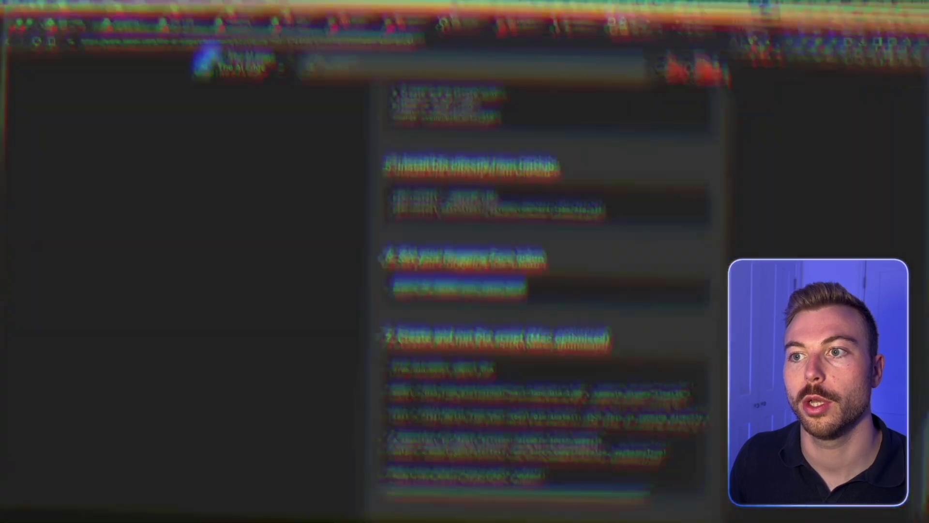
{"action": "scroll", "coordinate": [496, 317], "scroll_direction": "down", "scroll_amount": 3}
{"action": "left_click_drag", "start_coordinate": [568, 355], "coordinate": [389, 241]}
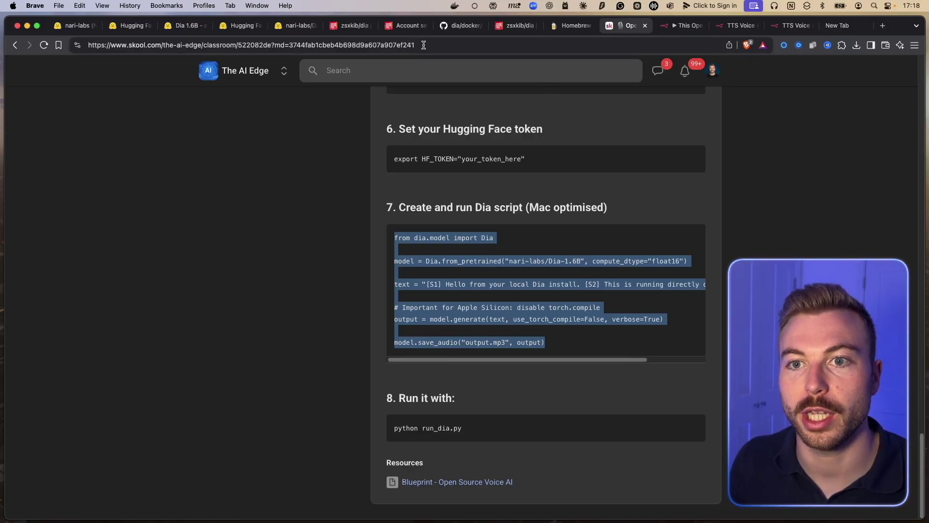
- Examine the Python library usage examples in the nari-labs/dia README on GitHub, including the Apple Silicon variant
{"action": "left_click", "coordinate": [457, 26]}
{"action": "scroll", "coordinate": [364, 325], "scroll_direction": "down", "scroll_amount": 10}
{"action": "scroll", "coordinate": [365, 326], "scroll_direction": "down", "scroll_amount": 3}
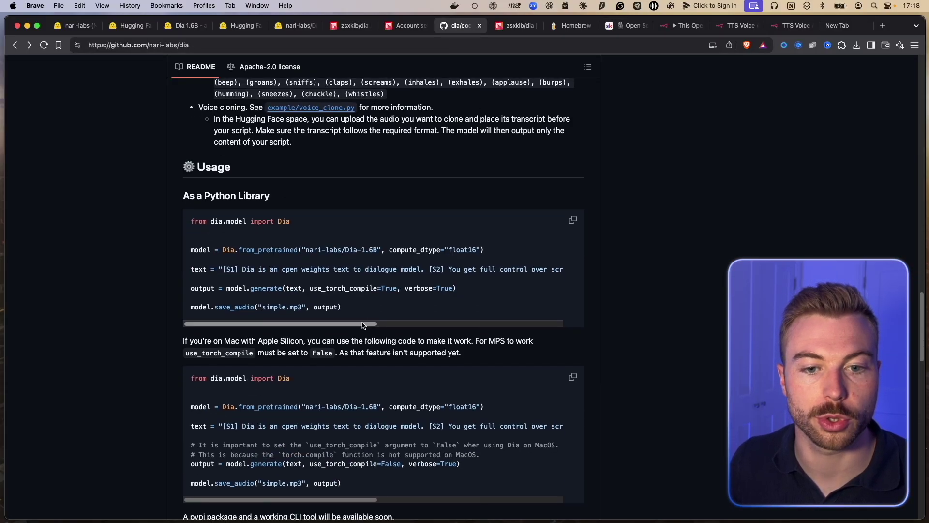
{"action": "scroll", "coordinate": [188, 227], "scroll_direction": "down", "scroll_amount": 1}
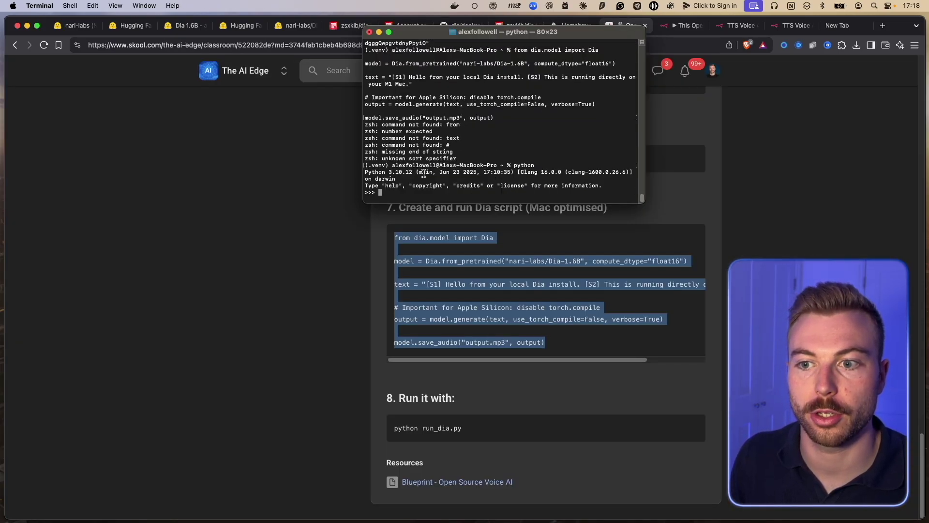
- Copy the whole Mac-optimised Dia script from section 7 of the Skool lesson and run it at Terminal's Python prompt
{"action": "left_click", "coordinate": [433, 283]}
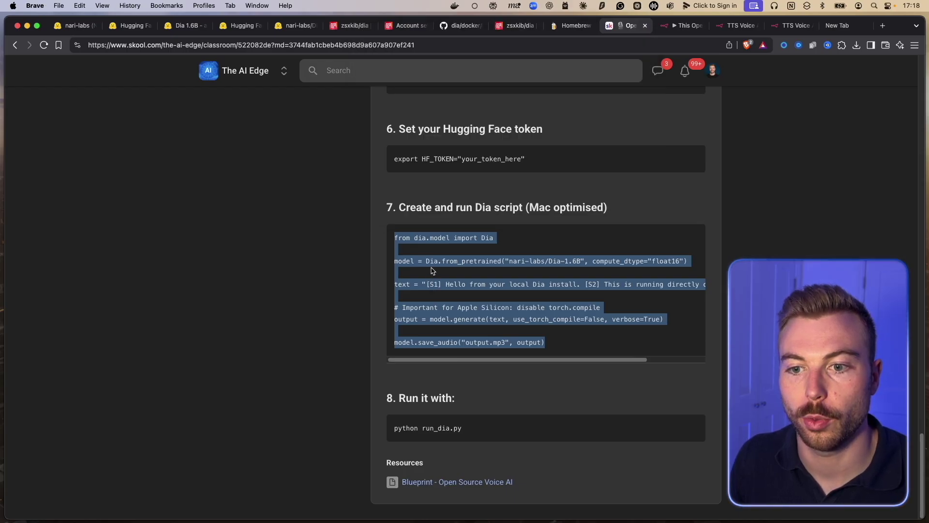
{"action": "left_click", "coordinate": [454, 284]}
{"action": "left_click_drag", "start_coordinate": [546, 345], "coordinate": [393, 238]}
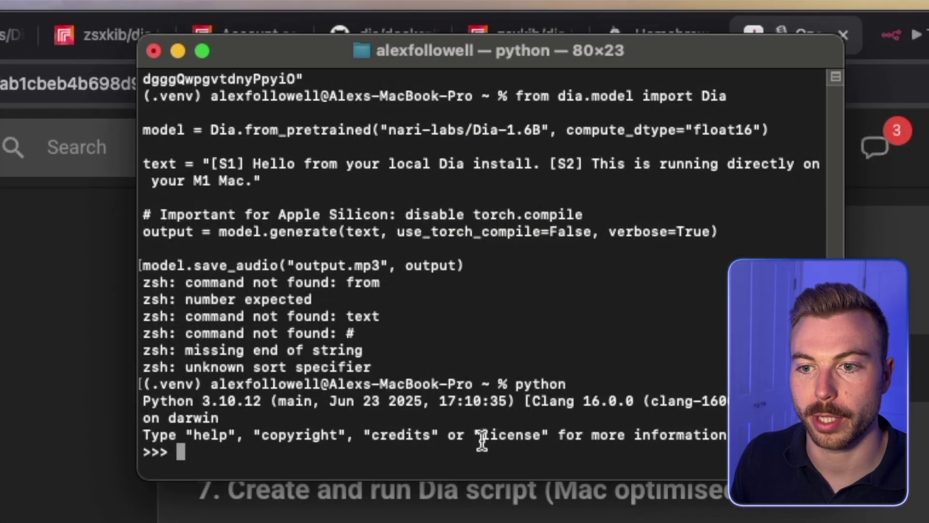
{"action": "type", "text": "from dia.model import Dia"}
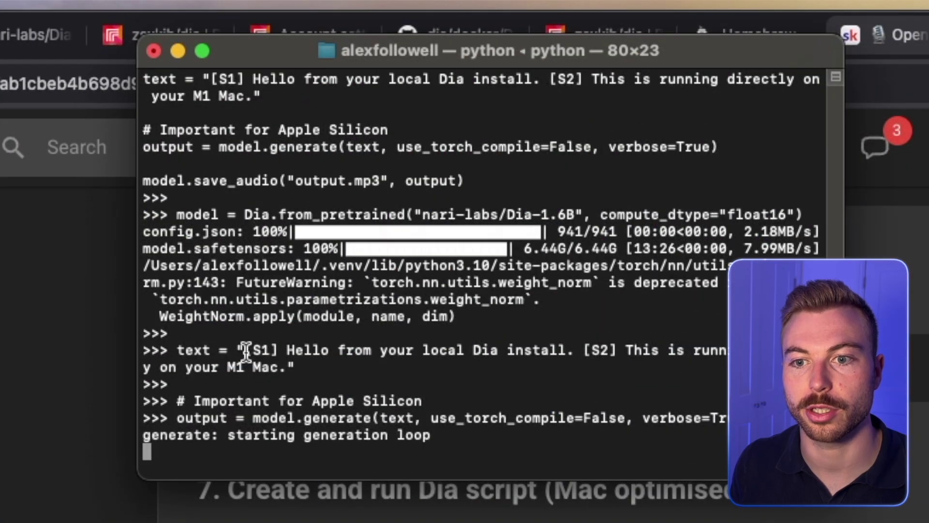
{"action": "left_click_drag", "start_coordinate": [245, 350], "coordinate": [289, 366]}
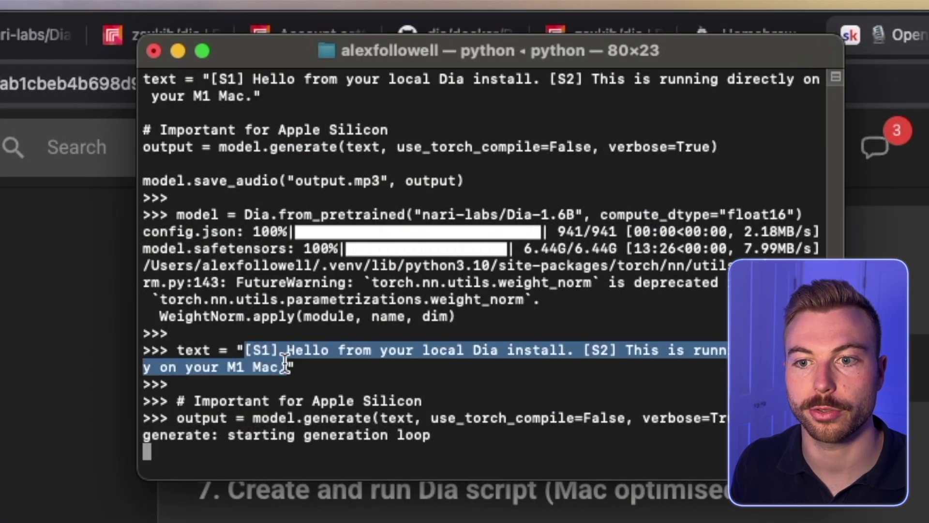
{"action": "left_click", "coordinate": [247, 350]}
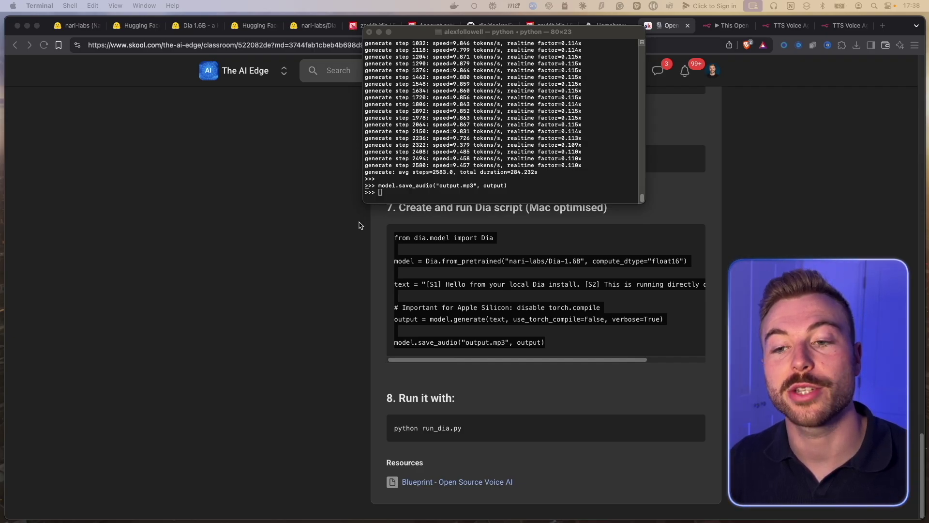
- Run model.save_audio("output.mp3", output) again at the Python prompt to save the generated speech
{"action": "left_click", "coordinate": [433, 192]}
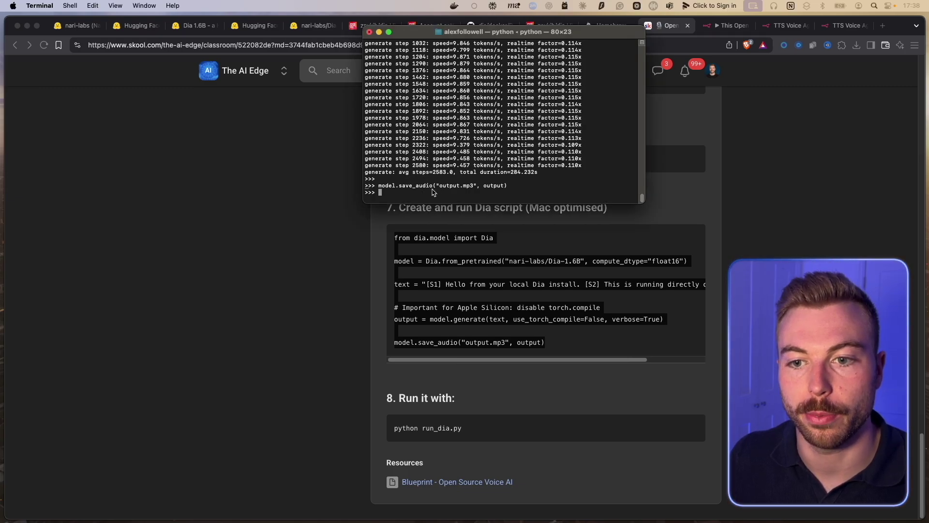
{"action": "key", "text": "Return"}
{"action": "key", "text": "Up"}
{"action": "key", "text": "Return"}
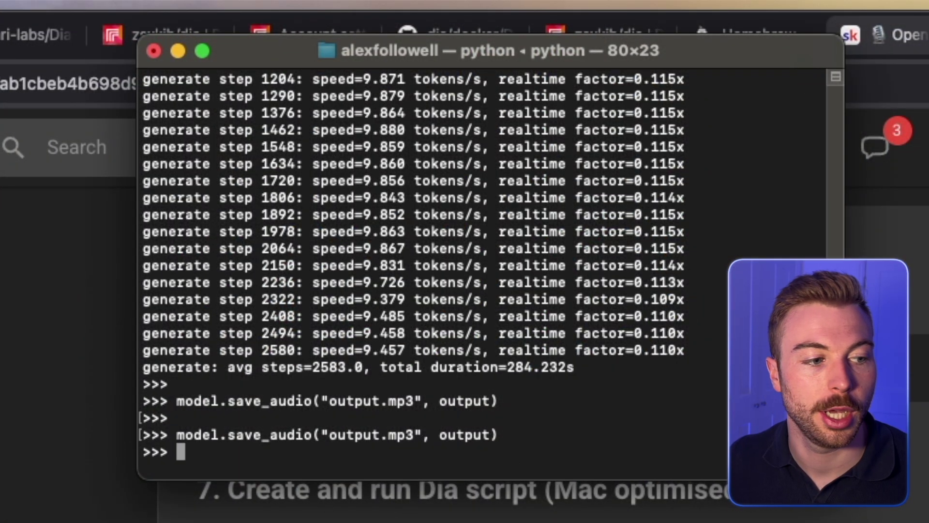
- Try to open output.mp3 directly from the Python prompt
{"action": "key", "text": "super+Tab"}
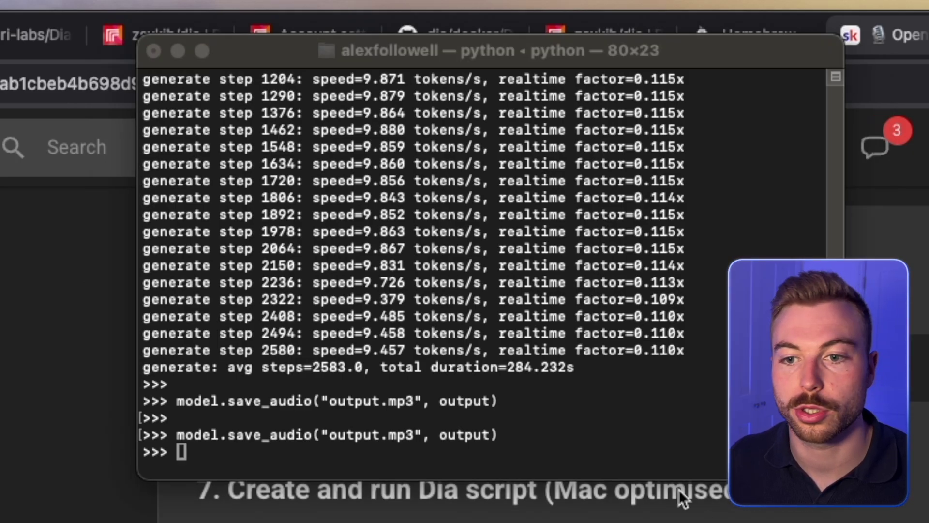
{"action": "left_click", "coordinate": [618, 447]}
{"action": "type", "text": "open output.mp3"}
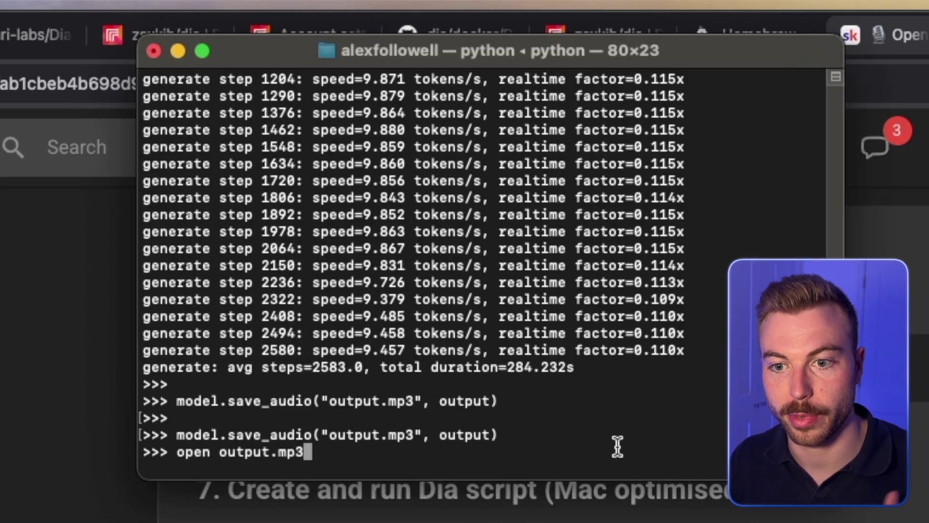
{"action": "key", "text": "Return"}
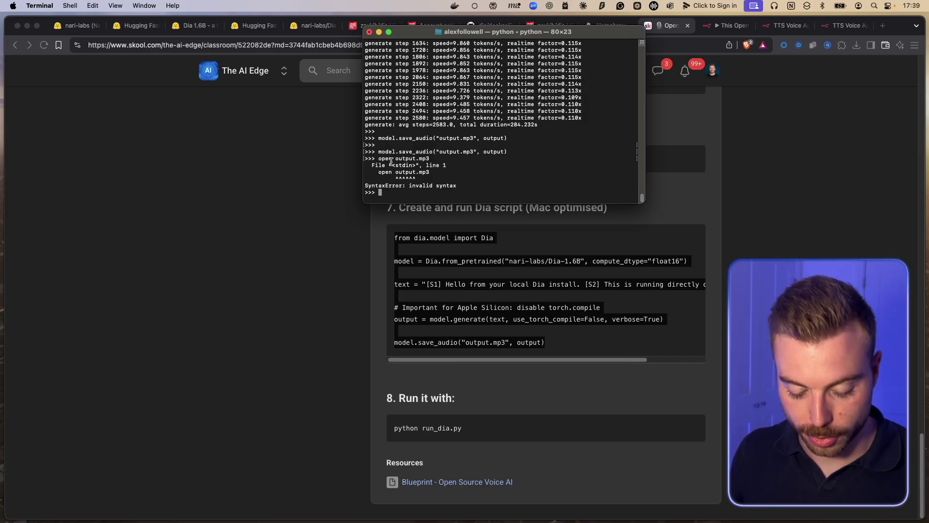
- Exit Python with exit() and run open output.mp3 in the shell to play the generated audio
{"action": "type", "text": "exit()"}
{"action": "key", "text": "Return"}
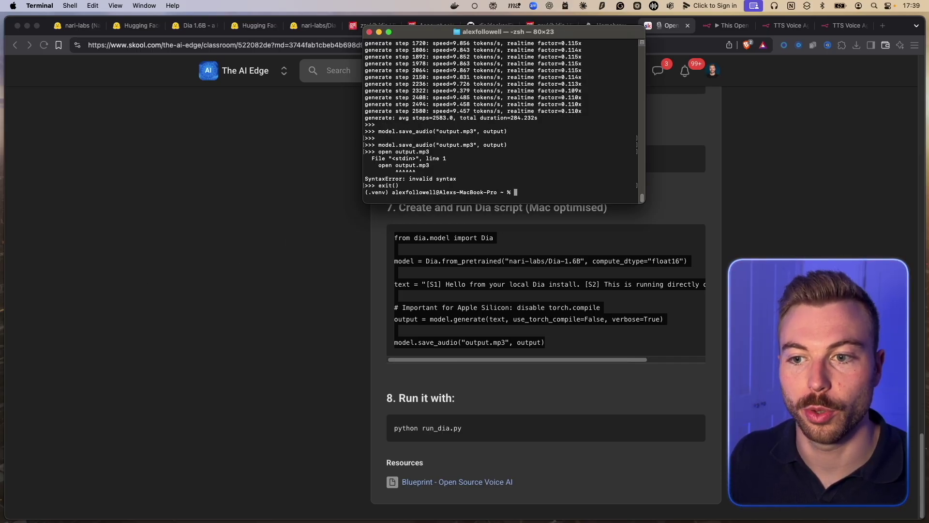
{"action": "left_click", "coordinate": [308, 214]}
{"action": "left_click", "coordinate": [512, 192]}
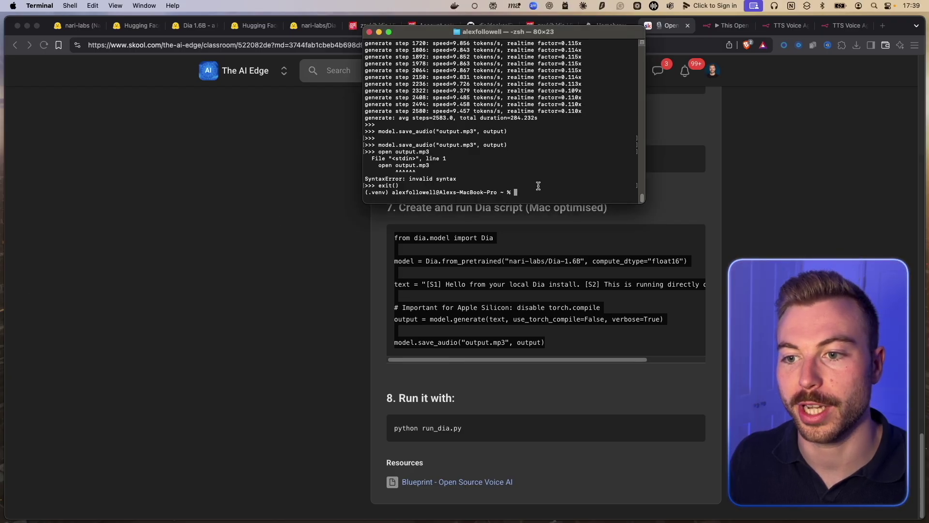
{"action": "type", "text": "open output.mp3"}
{"action": "key", "text": "Return"}
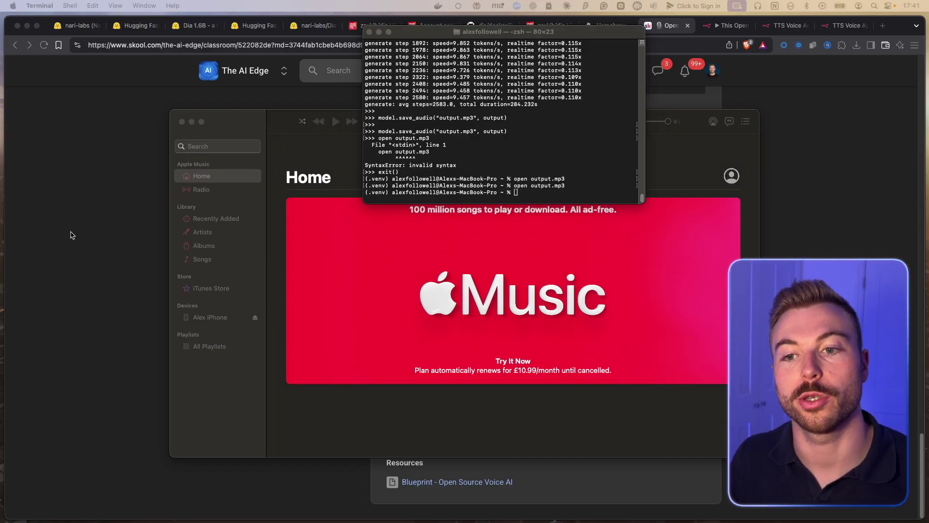
- Activate the virtual environment with source .venv/bin/activate in Terminal and start a Python session
{"action": "left_click", "coordinate": [611, 190]}
{"action": "type", "text": "source .venv/bin/activate"}
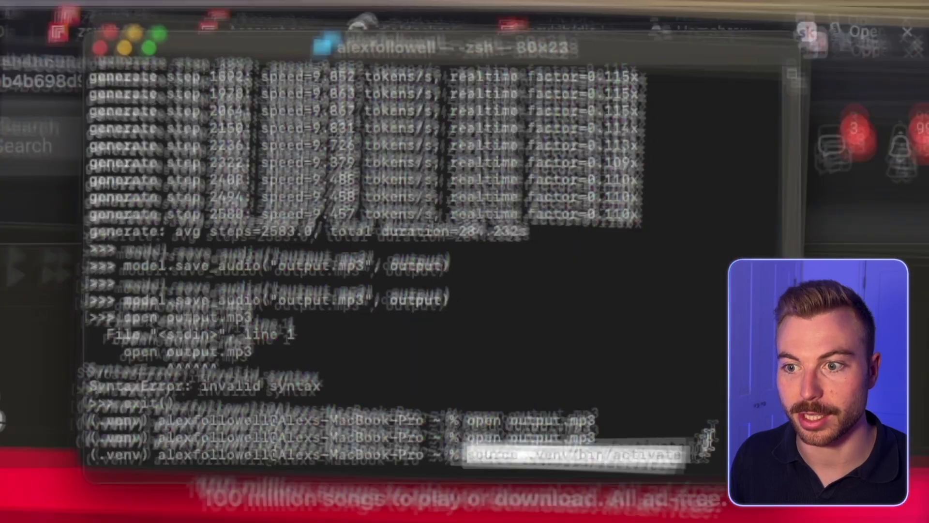
{"action": "key", "text": "Return"}
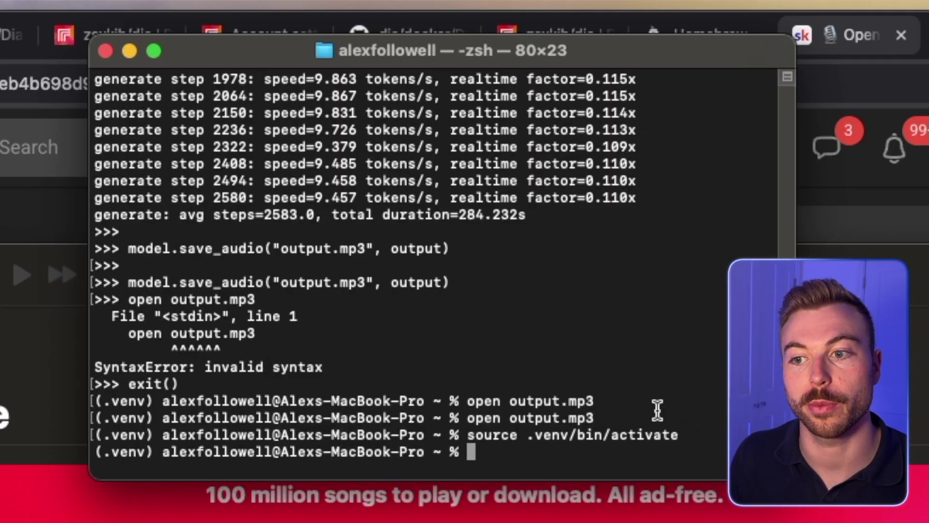
{"action": "type", "text": "python"}
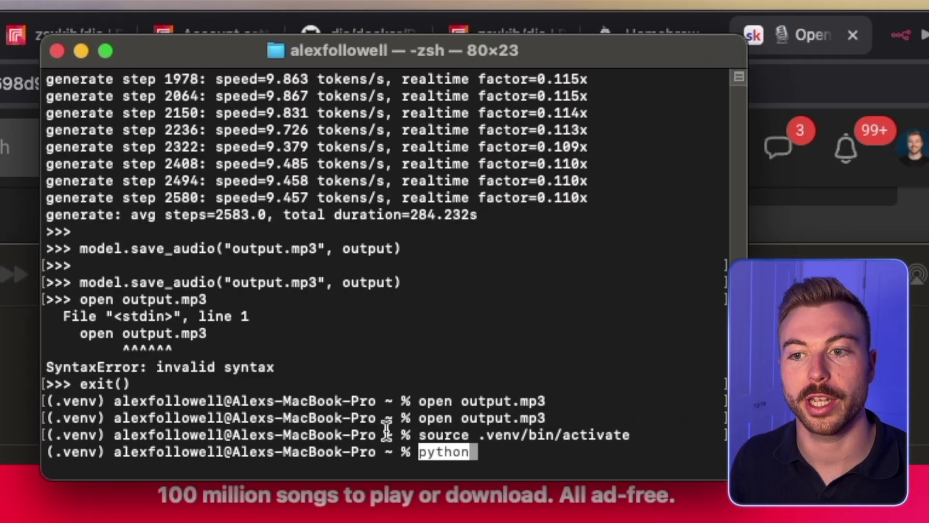
{"action": "key", "text": "Return"}
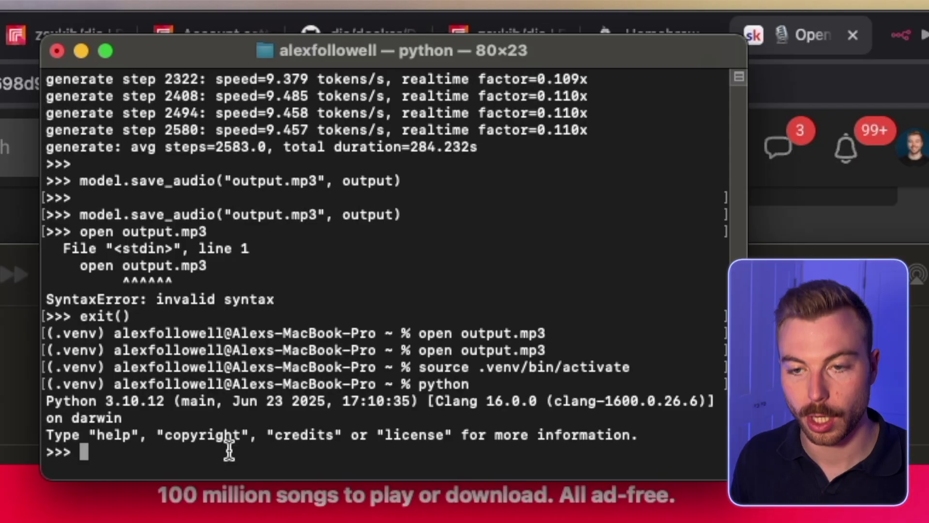
- Import Dia from dia.model and load the nari-labs/Dia-1.6B model with compute_dtype="float16"
{"action": "type", "text": "from dia.model import Dia"}
{"action": "key", "text": "Return"}
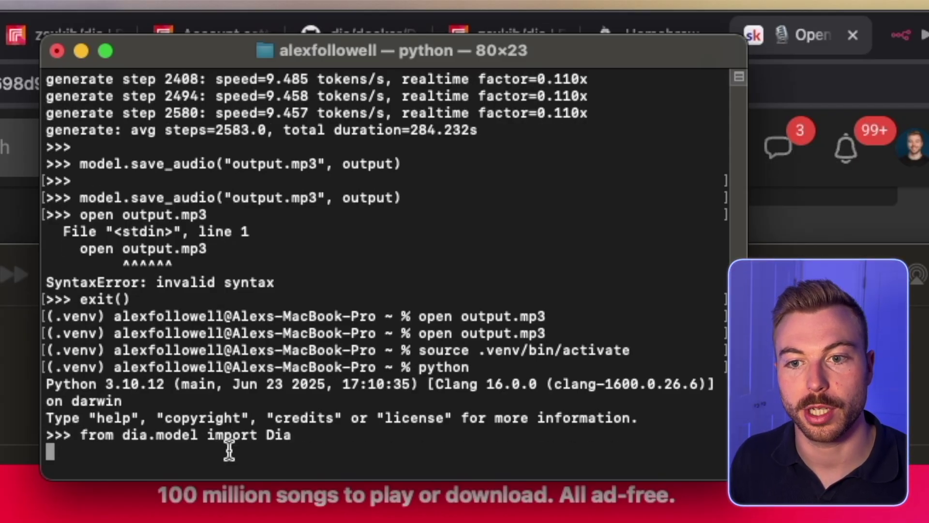
{"action": "type", "text": "# Load model (this is fast if already downloaded) model = Dia.from_pretrained(\"nari-labs/Dia-1.6B\", compute_dtype=\"float16\")"}
{"action": "key", "text": "Return"}
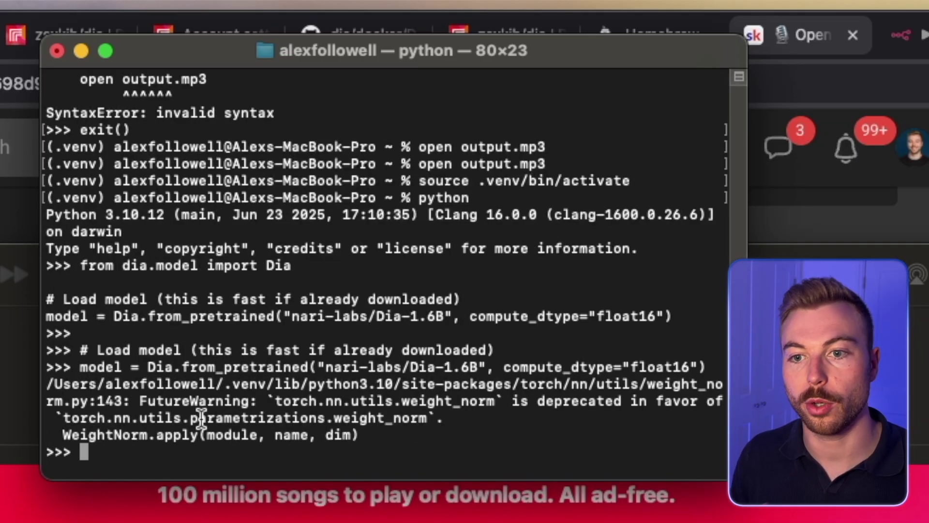
- Set text to "[S1] Have you cleaned the kitchen yet? [S2] I’m an AI, not your flatmate!" and generate speech with use_torch_compile=False and verbose=True
{"action": "type", "text": "text = \"[S1] Have you cleaned the kitchen yet? [S2] I’m an AI, not your flatmate!\""}
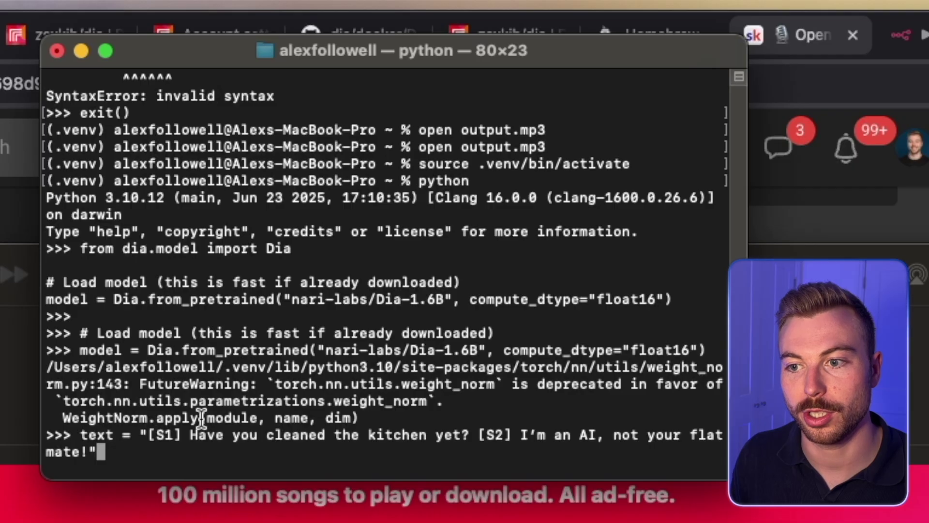
{"action": "key", "text": "Return"}
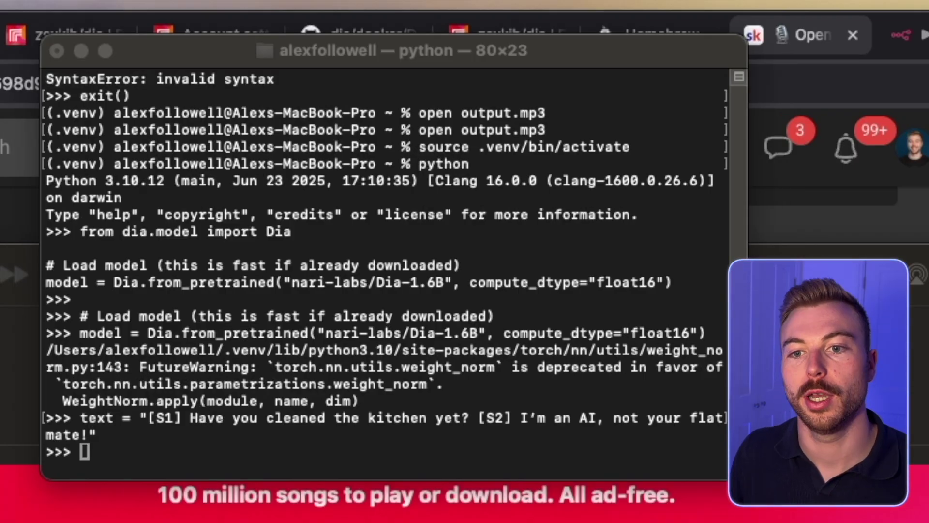
{"action": "type", "text": "output = model.generate(text, use_torch_compile=False, verbose=True)"}
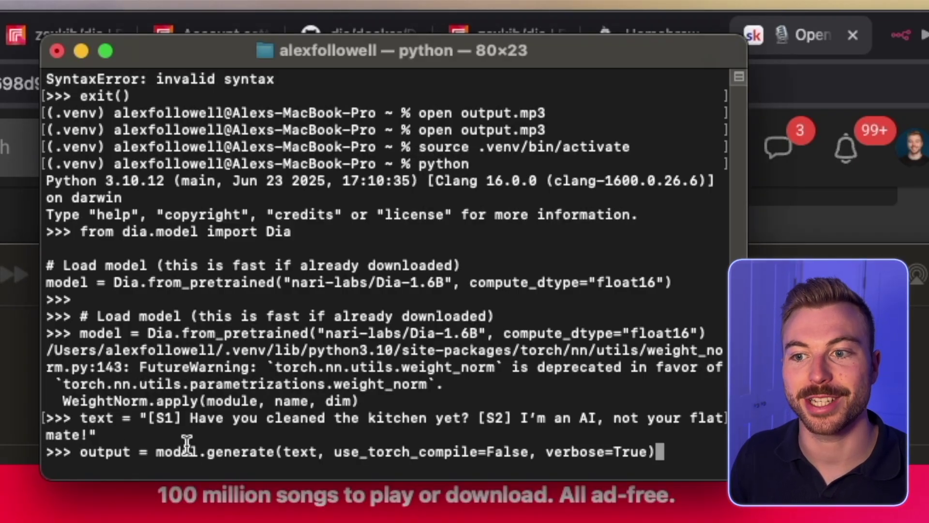
{"action": "key", "text": "Return"}
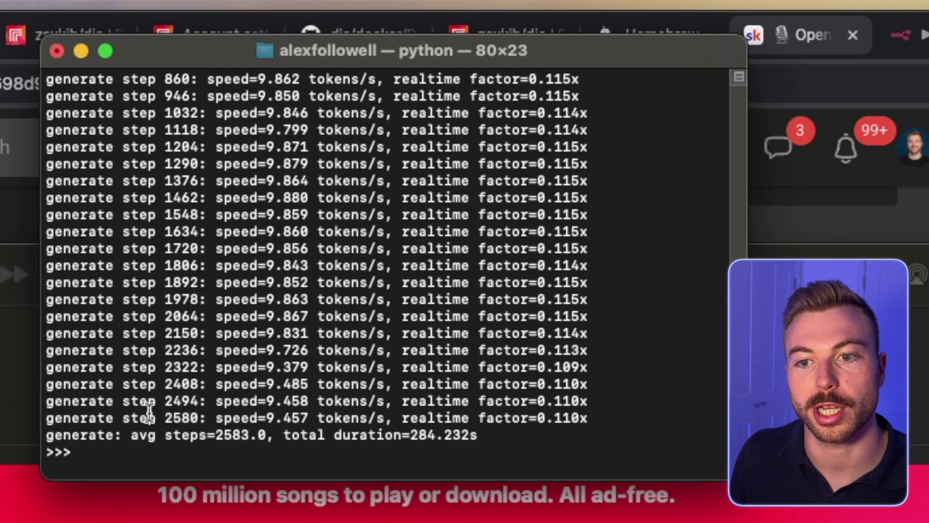
{"action": "left_click_drag", "start_coordinate": [165, 417], "coordinate": [199, 417]}
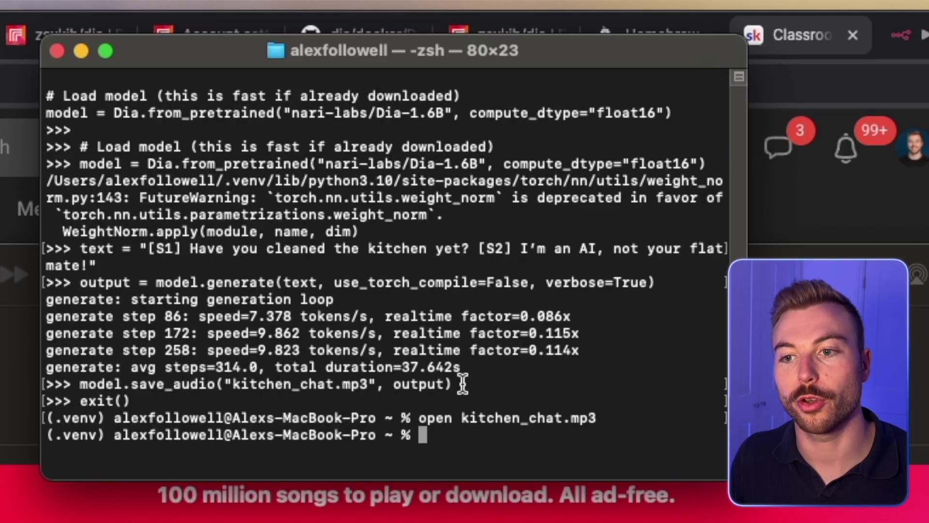
- Run open kitchen_chat.mp3 in the shell to play the saved kitchen dialogue
{"action": "left_click_drag", "start_coordinate": [453, 384], "coordinate": [80, 384]}
{"action": "left_click_drag", "start_coordinate": [132, 400], "coordinate": [74, 401]}
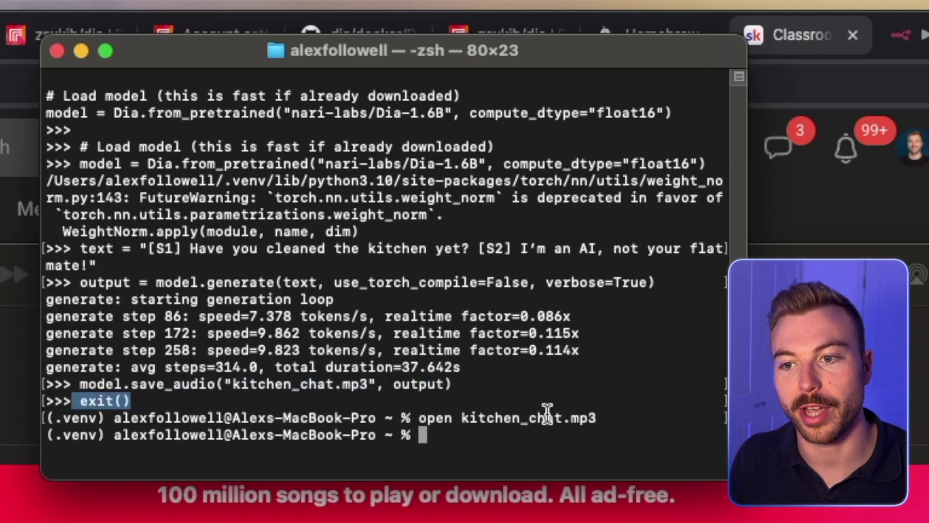
{"action": "left_click", "coordinate": [527, 434]}
{"action": "type", "text": "open kitchen_chat.mp3"}
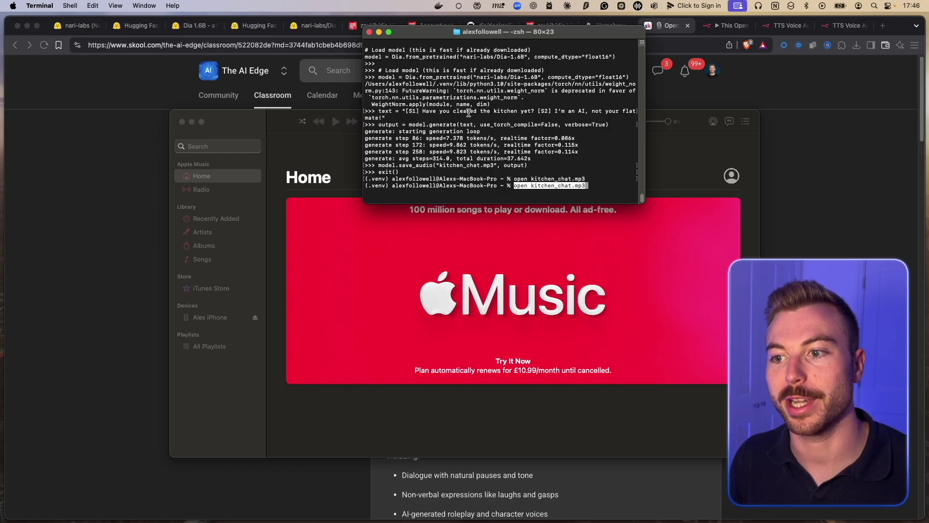
{"action": "key", "text": "Return"}
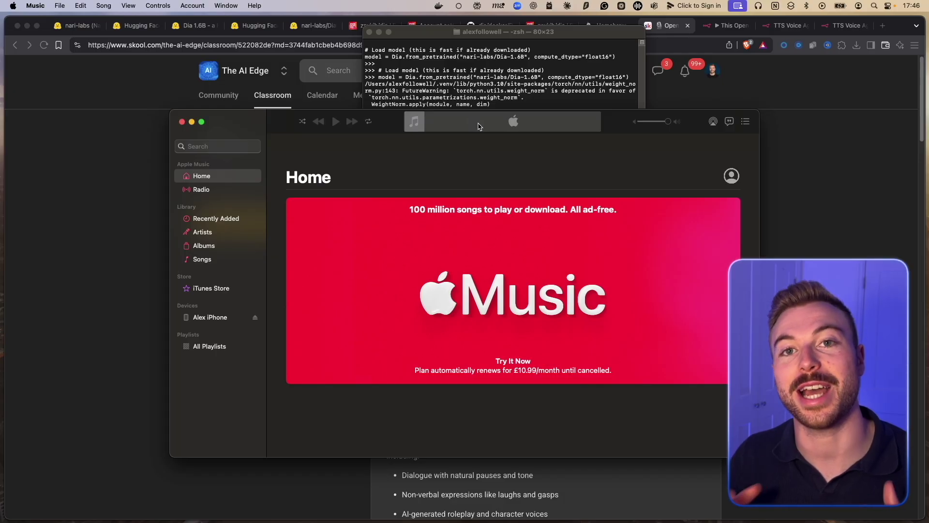
- Switch to the Skool community in Brave, open the Classroom overview and look through its courses and masterclasses
{"action": "left_click", "coordinate": [100, 231]}
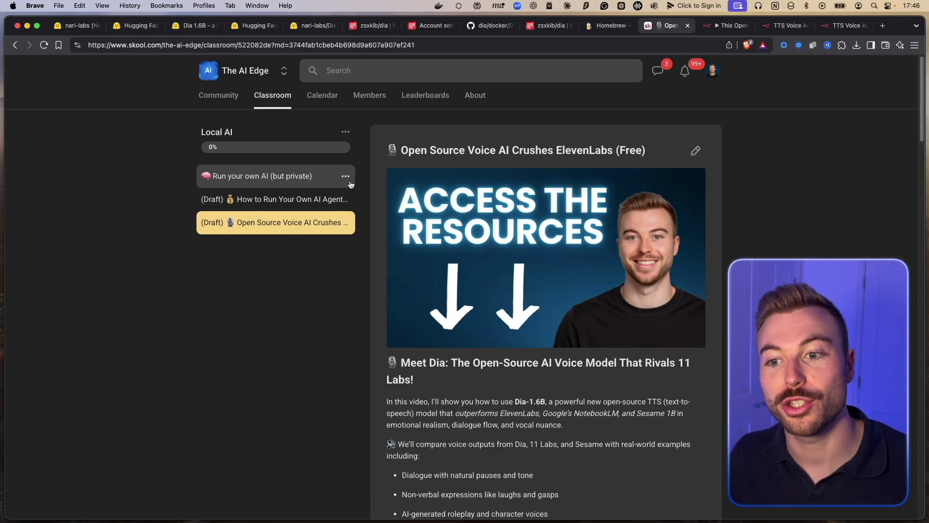
{"action": "left_click", "coordinate": [269, 96]}
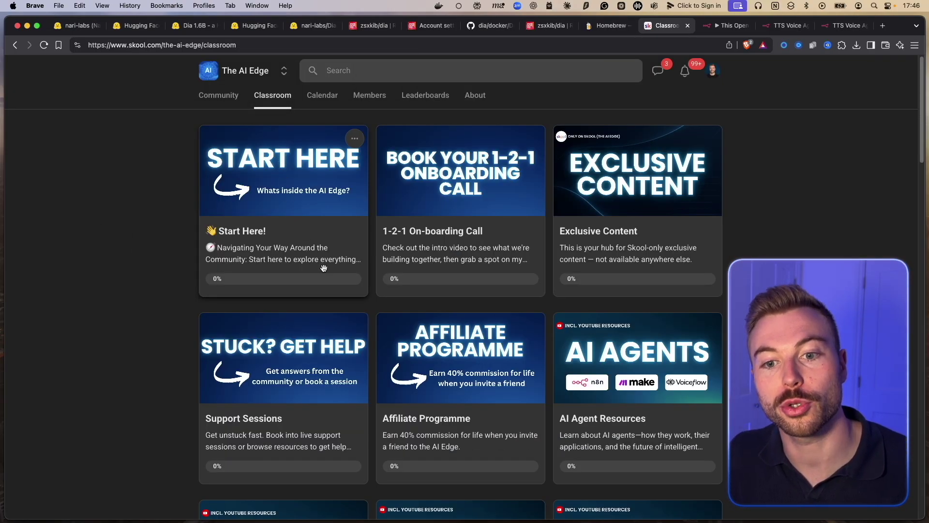
{"action": "scroll", "coordinate": [407, 260], "scroll_direction": "down", "scroll_amount": 2}
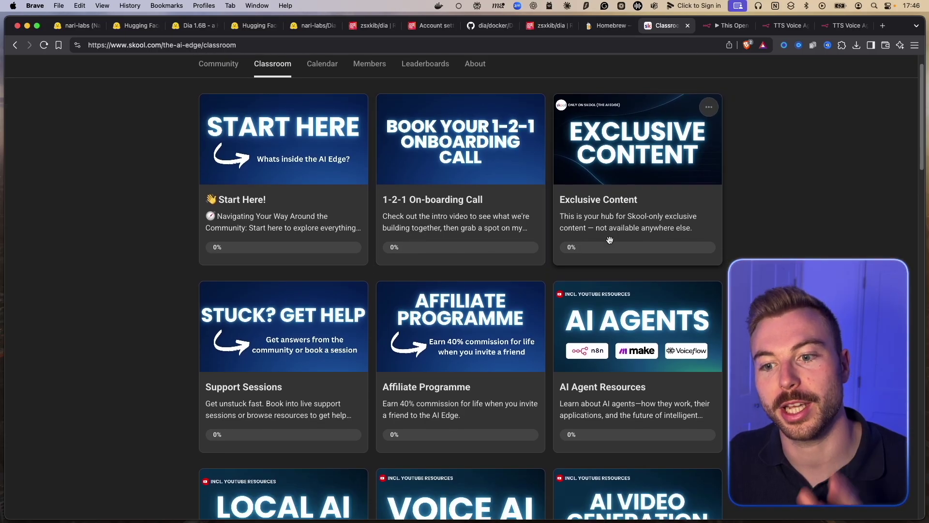
{"action": "scroll", "coordinate": [616, 269], "scroll_direction": "down", "scroll_amount": 6}
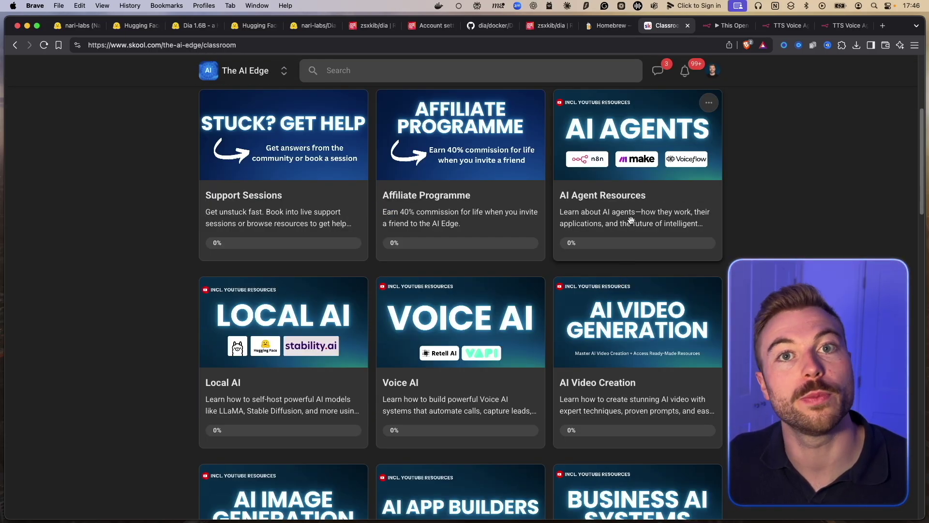
{"action": "scroll", "coordinate": [622, 245], "scroll_direction": "down", "scroll_amount": 14}
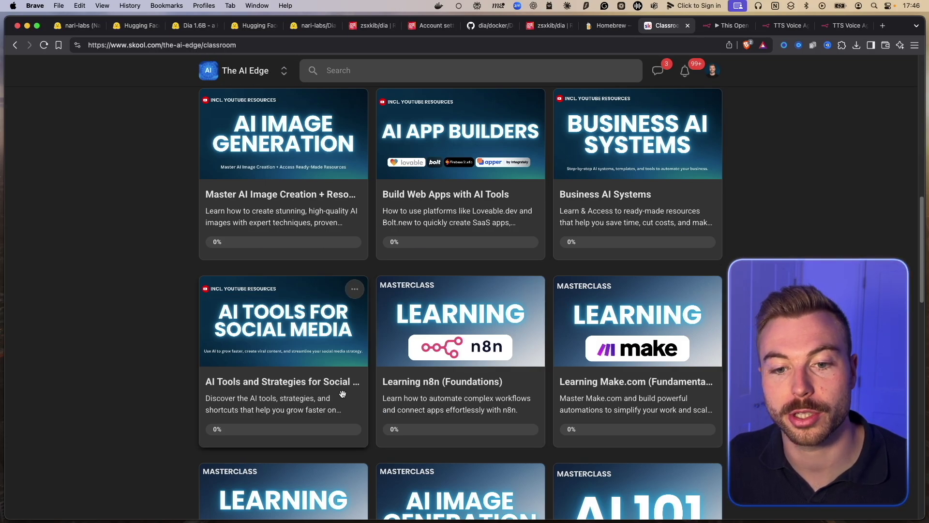
{"action": "scroll", "coordinate": [454, 352], "scroll_direction": "down", "scroll_amount": 6}
{"action": "scroll", "coordinate": [437, 360], "scroll_direction": "down", "scroll_amount": 3}
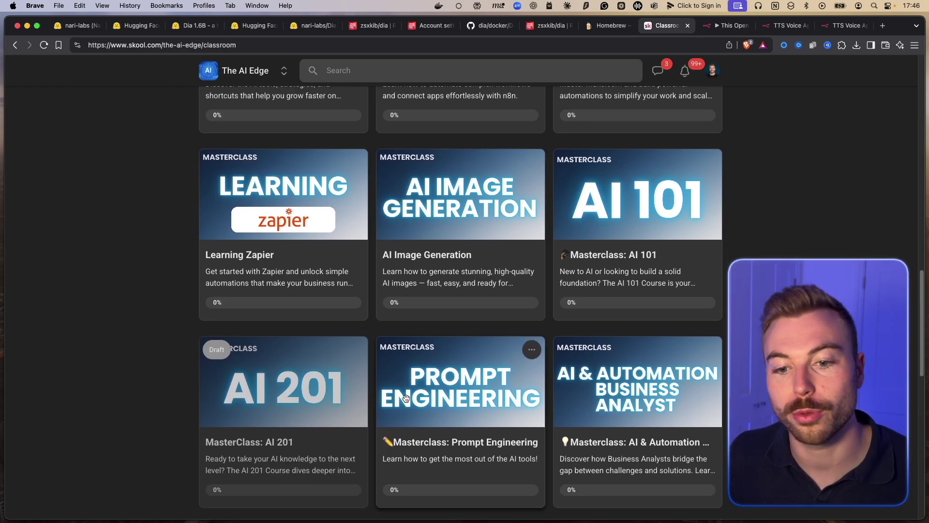
{"action": "scroll", "coordinate": [406, 398], "scroll_direction": "up", "scroll_amount": 10}
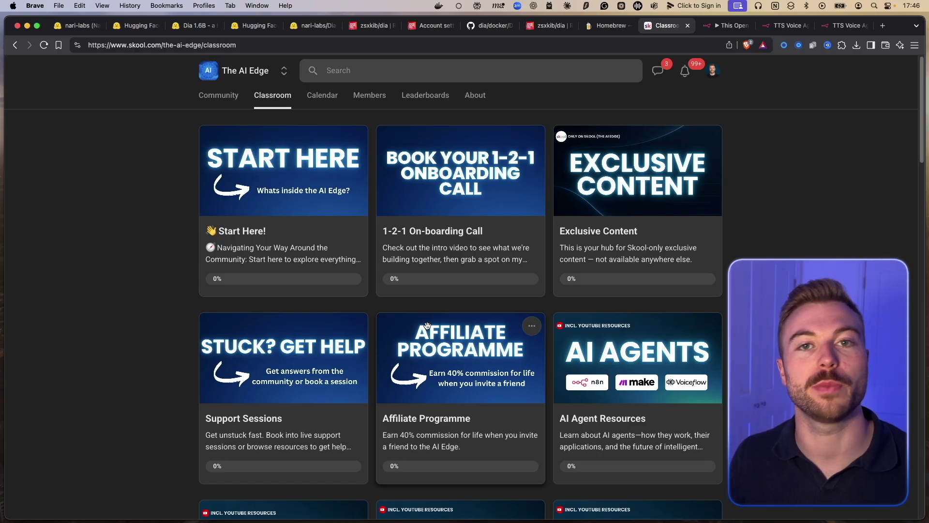